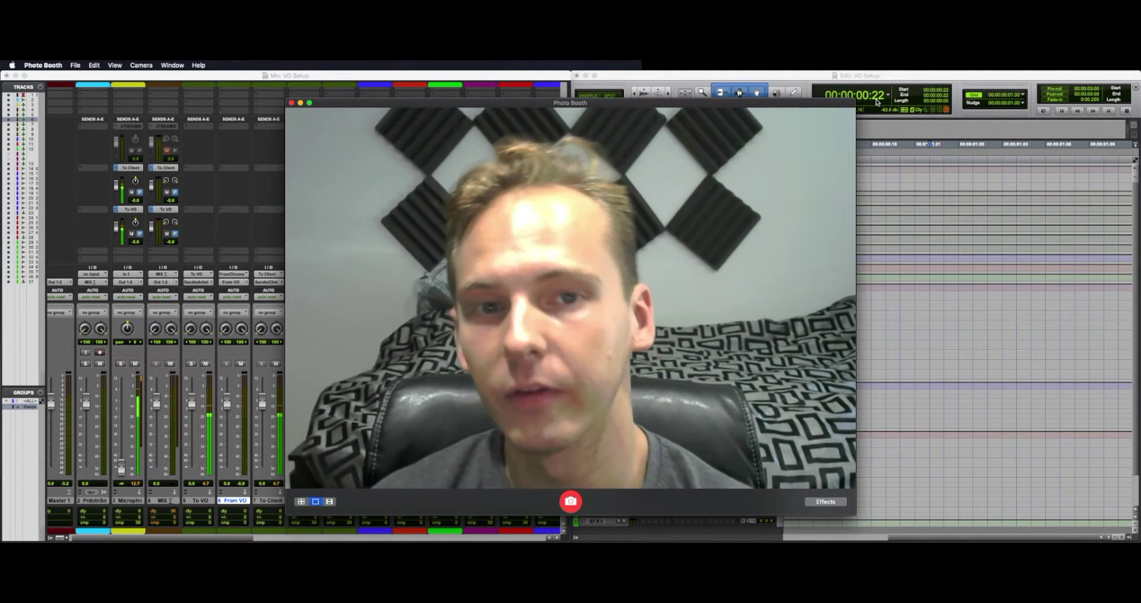
Bring the Pro Tools VO session's Mix and Edit windows in front of Photo Booth
{"action": "left_click", "coordinate": [876, 102]}
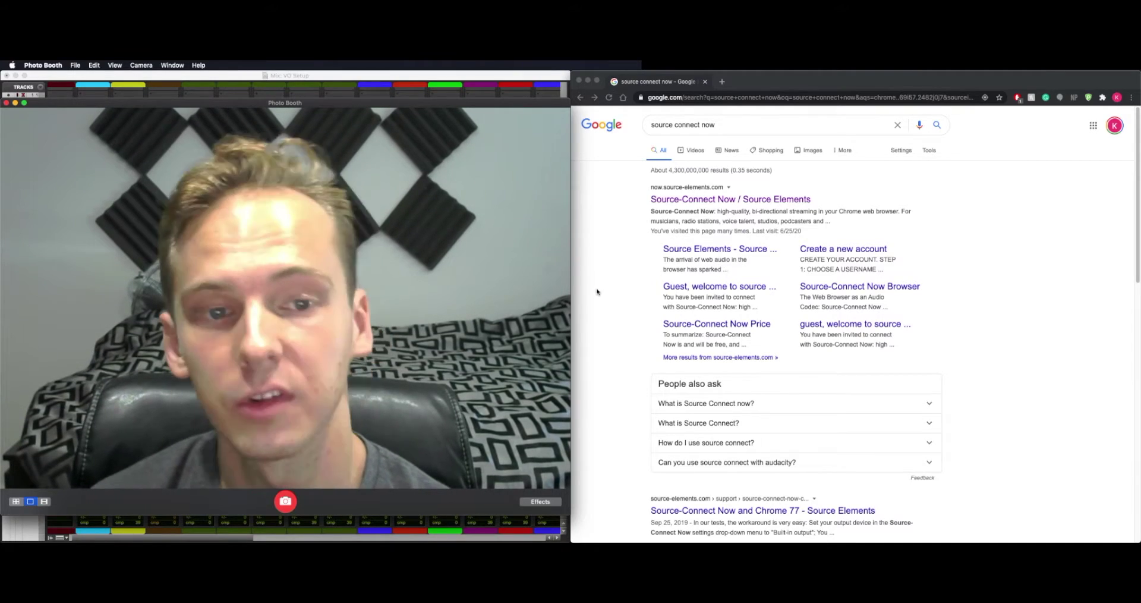
Open the 'Source-Connect Now / Source Elements' result from the 'source connect now' search
{"action": "left_click", "coordinate": [738, 125]}
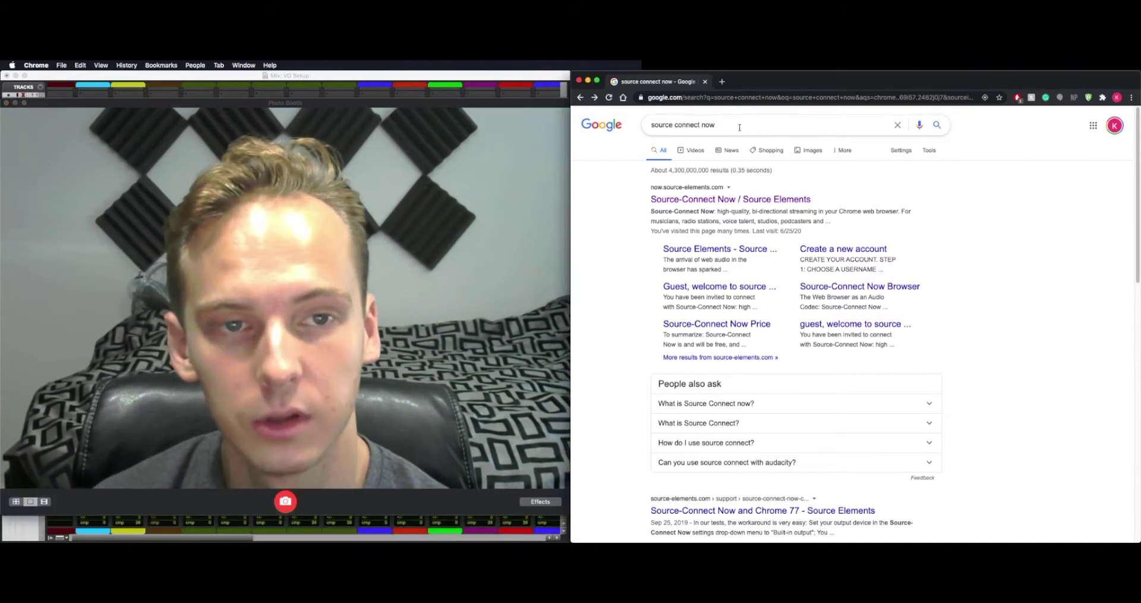
{"action": "left_click", "coordinate": [691, 205]}
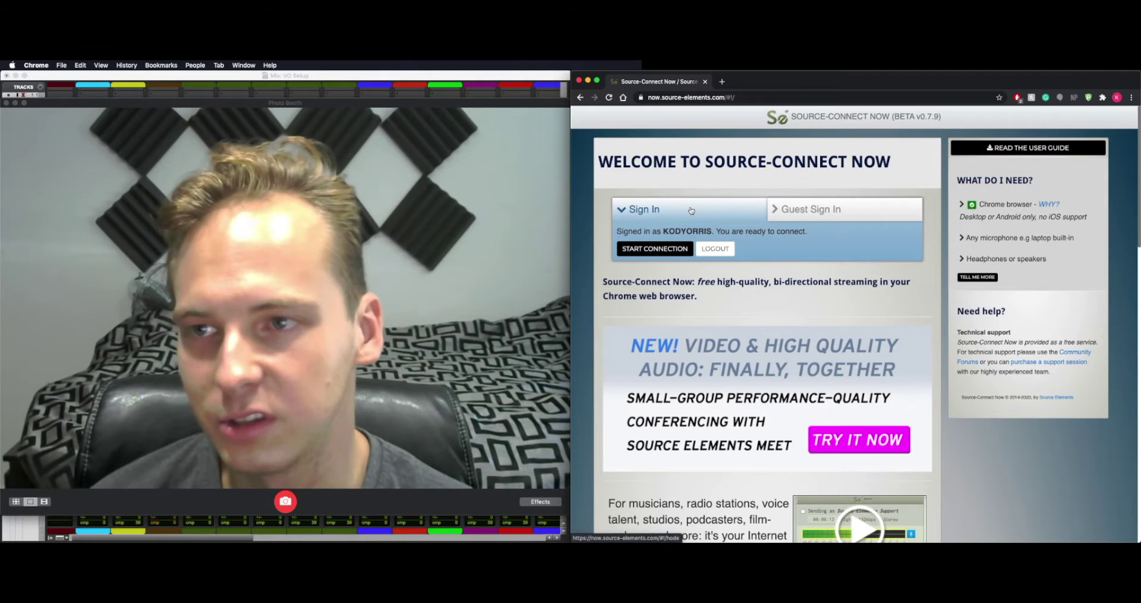
Review the Source-Connect versions comparison in a new tab, then return to Source-Connect Now
{"action": "left_click", "coordinate": [773, 117], "text": "super"}
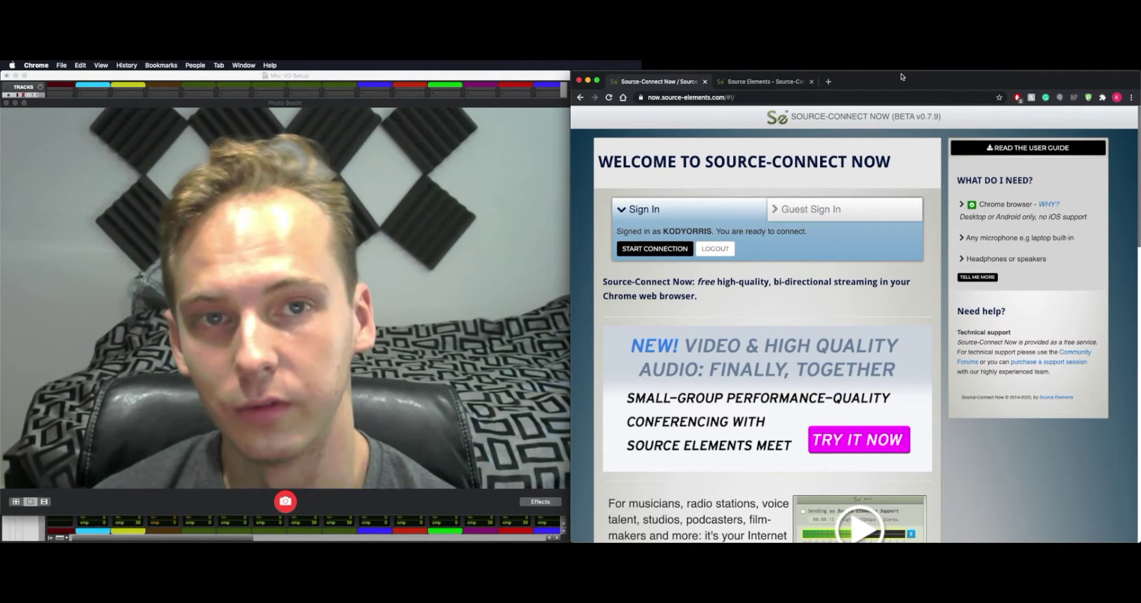
{"action": "left_click", "coordinate": [763, 81]}
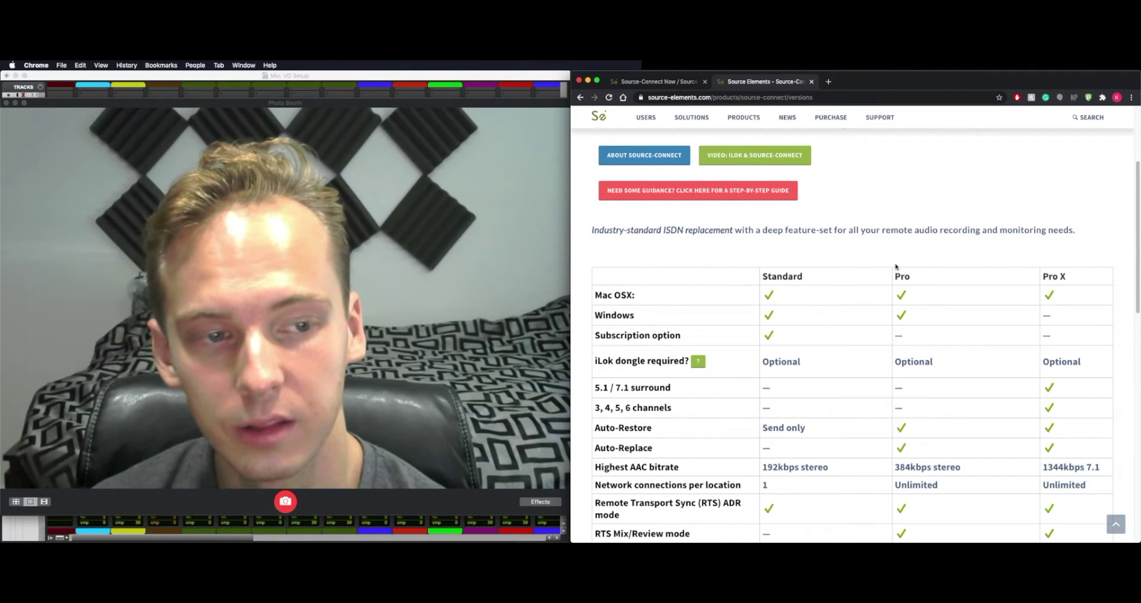
{"action": "scroll", "coordinate": [934, 280], "scroll_direction": "down", "scroll_amount": 8}
{"action": "scroll", "coordinate": [922, 327], "scroll_direction": "up", "scroll_amount": 1}
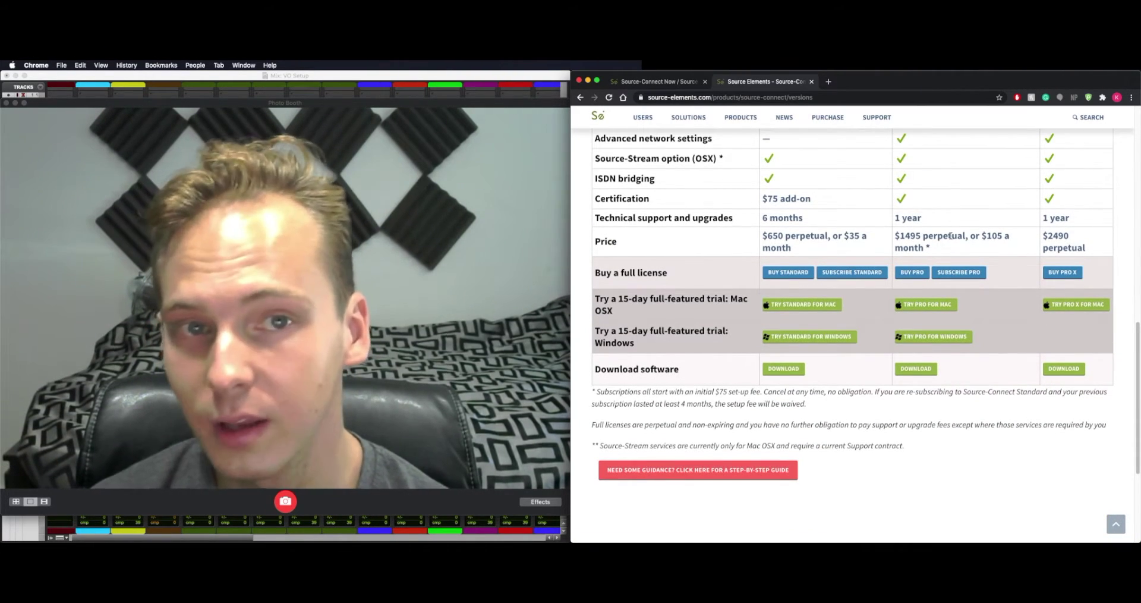
{"action": "left_click", "coordinate": [654, 82]}
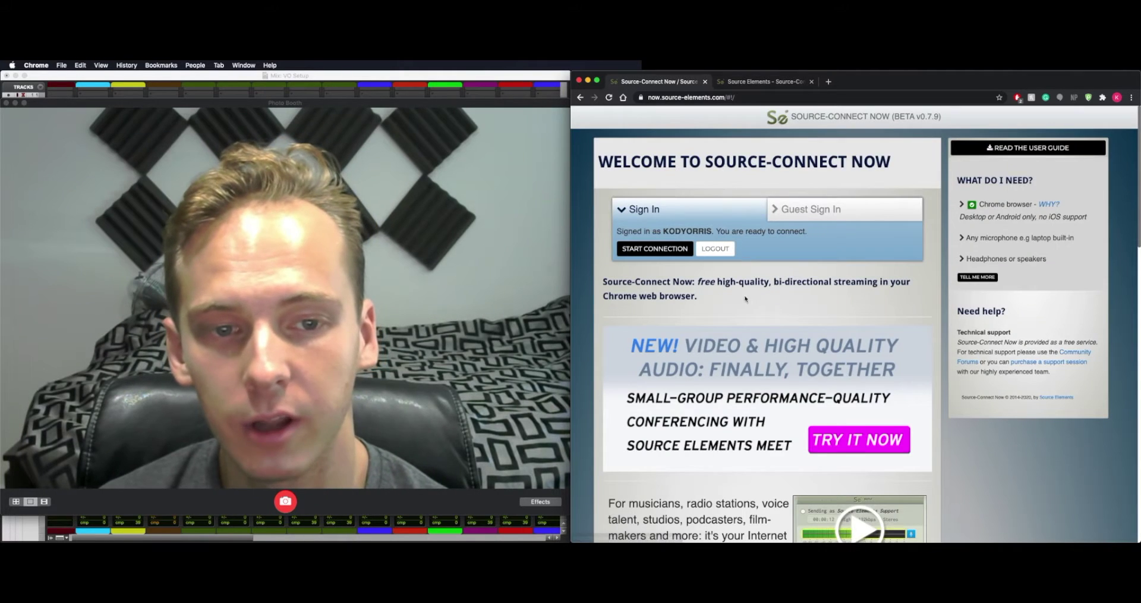
Start a new connection, reveal the guest pass, and connect to the grid
{"action": "left_click", "coordinate": [641, 251]}
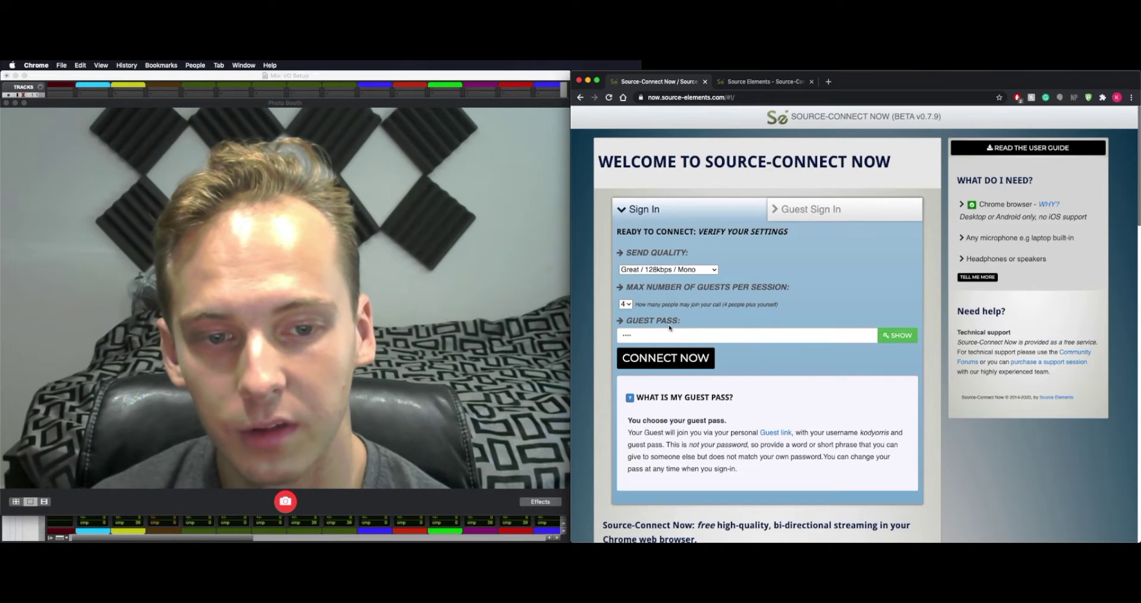
{"action": "left_click", "coordinate": [897, 335]}
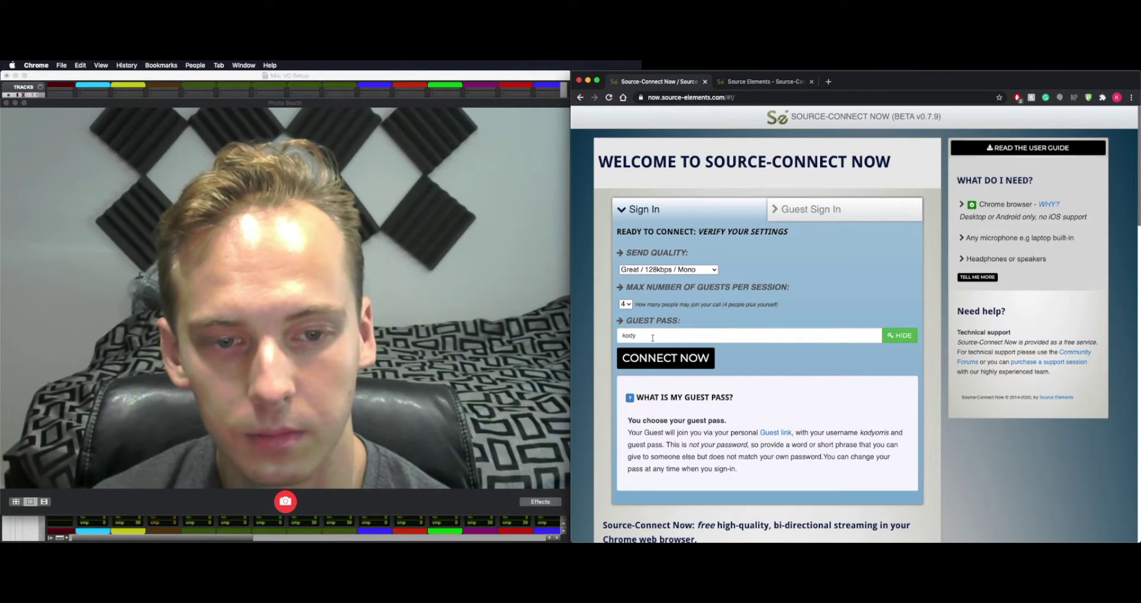
{"action": "left_click", "coordinate": [697, 358]}
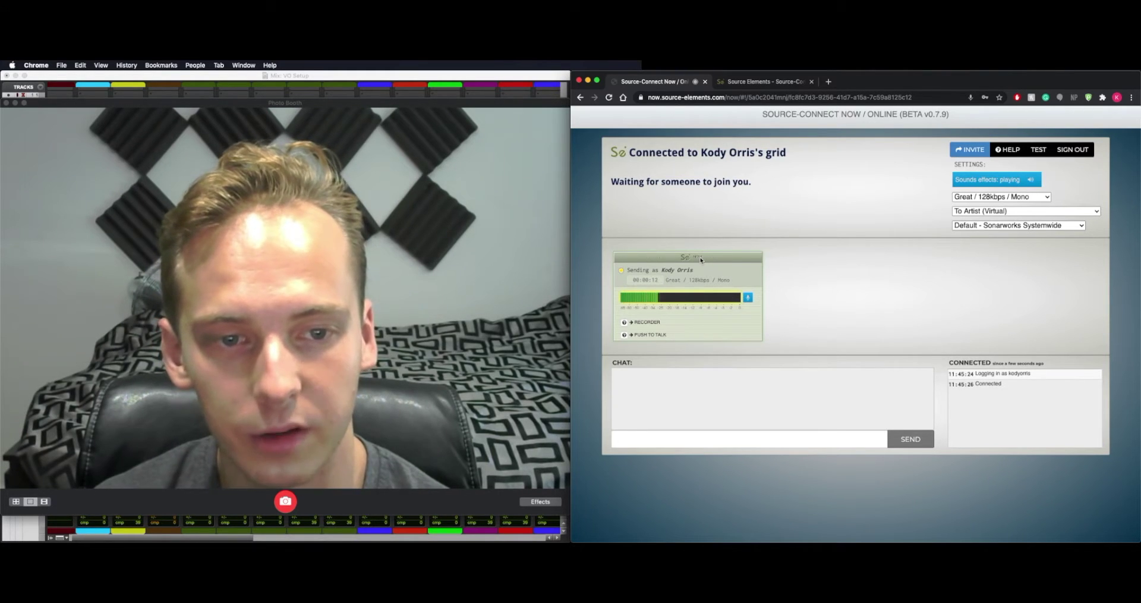
Copy a guest invite link at Best / 256kbps / Mono, then close the invitation
{"action": "left_click", "coordinate": [971, 151]}
{"action": "left_click", "coordinate": [831, 395]}
{"action": "left_click", "coordinate": [821, 392]}
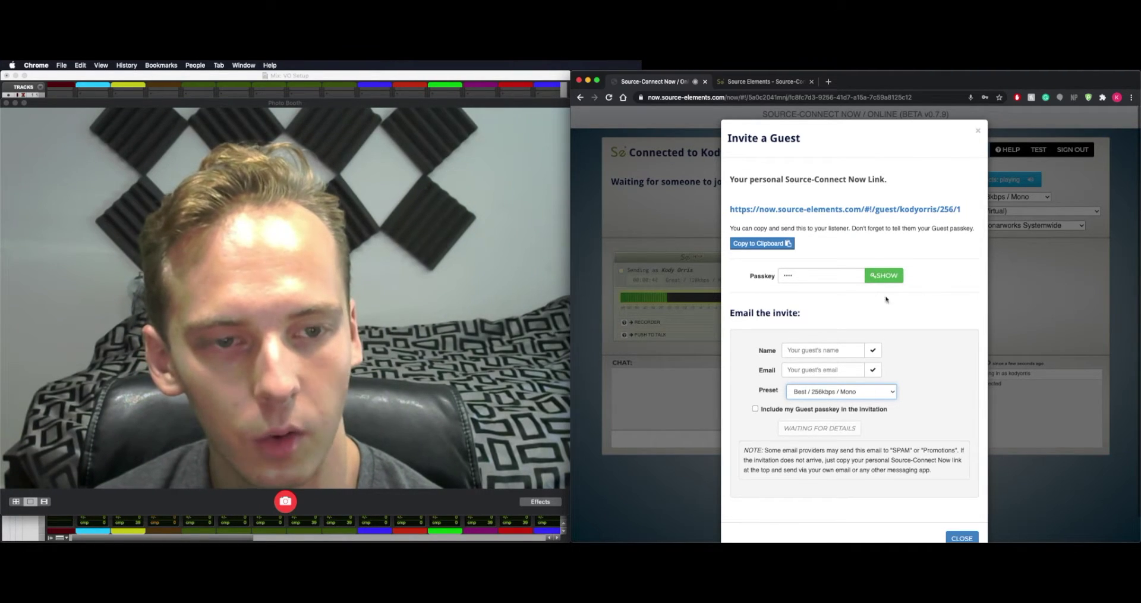
{"action": "left_click", "coordinate": [763, 248]}
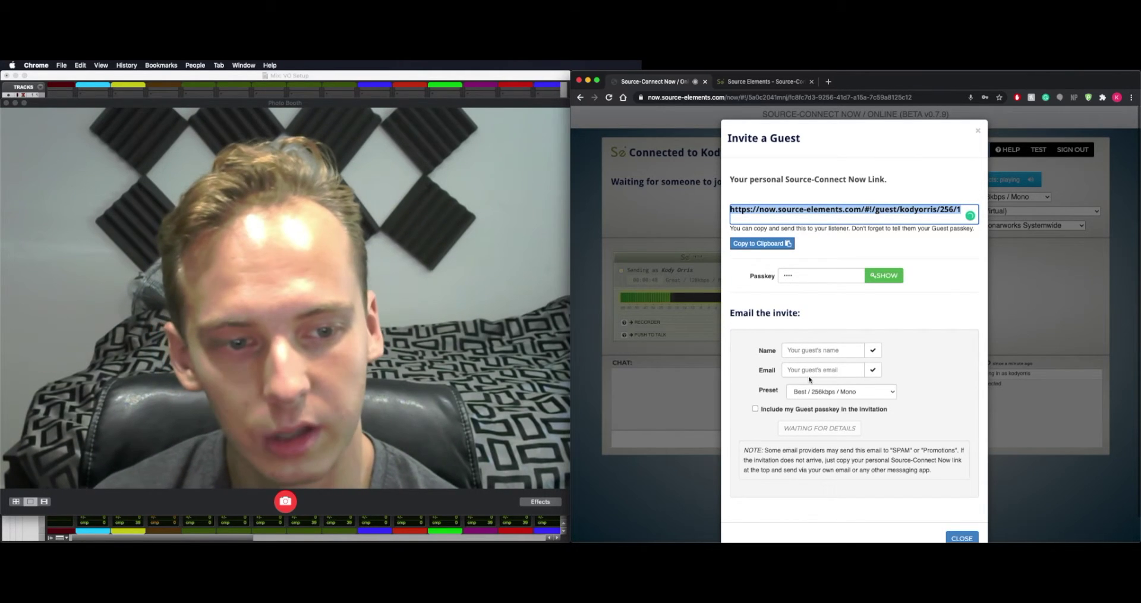
{"action": "left_click", "coordinate": [951, 539]}
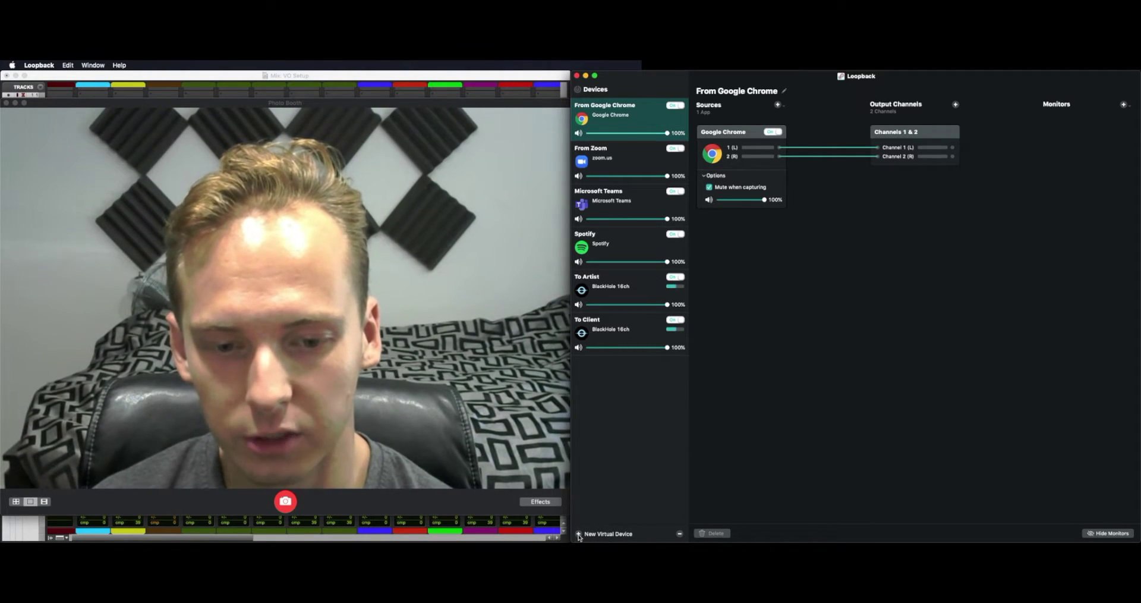
Create a Loopback virtual device with Google Chrome replacing the Pass-Thru source, showing its options
{"action": "left_click", "coordinate": [578, 534]}
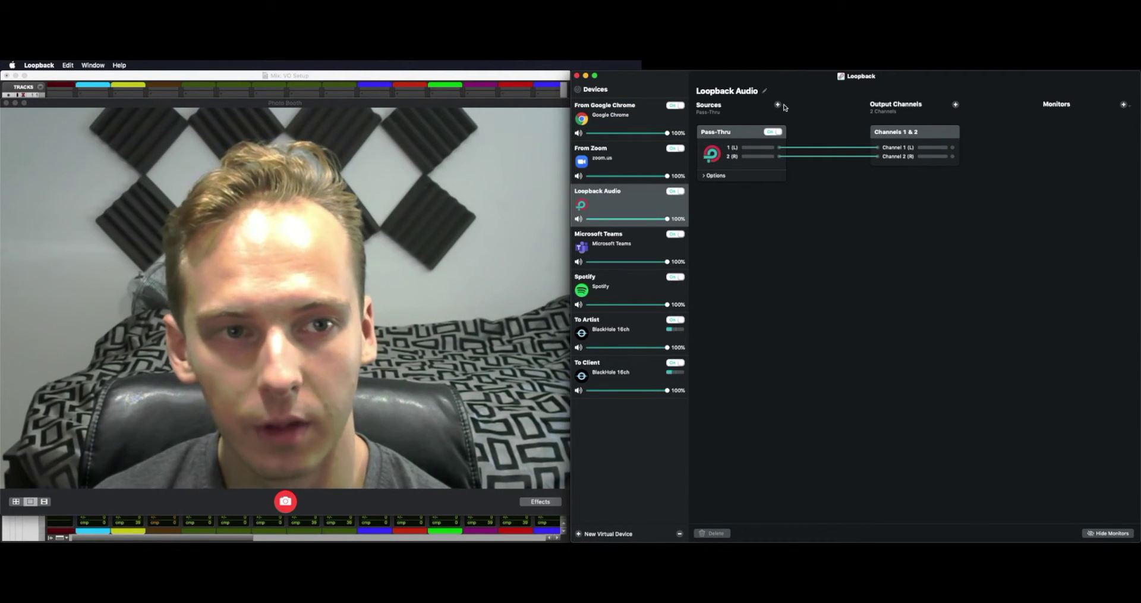
{"action": "left_click", "coordinate": [780, 105]}
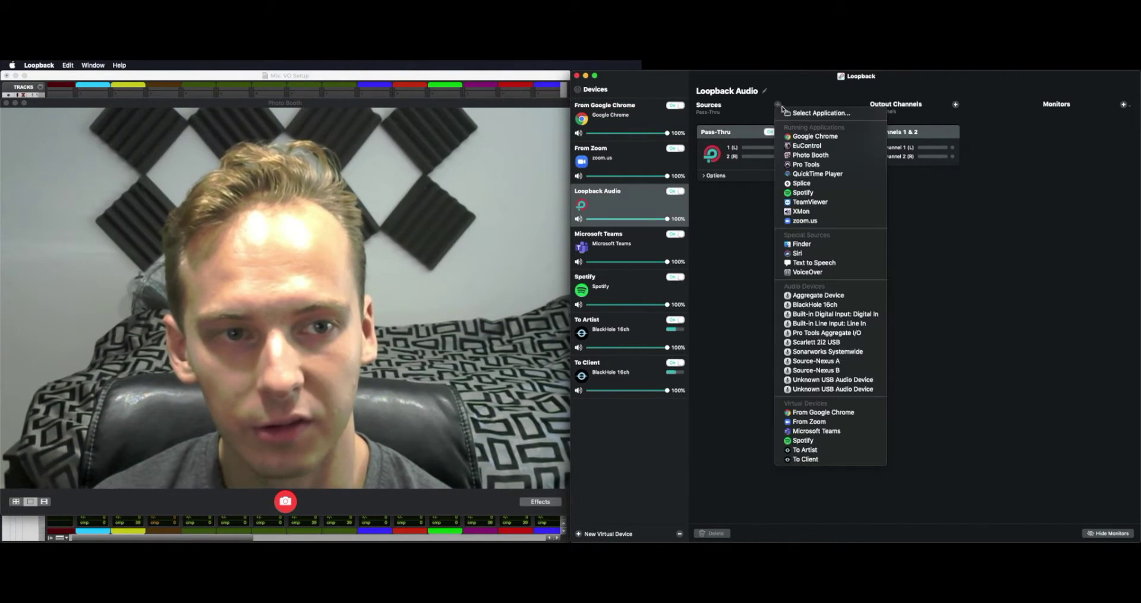
{"action": "left_click", "coordinate": [798, 136]}
{"action": "left_click", "coordinate": [717, 534]}
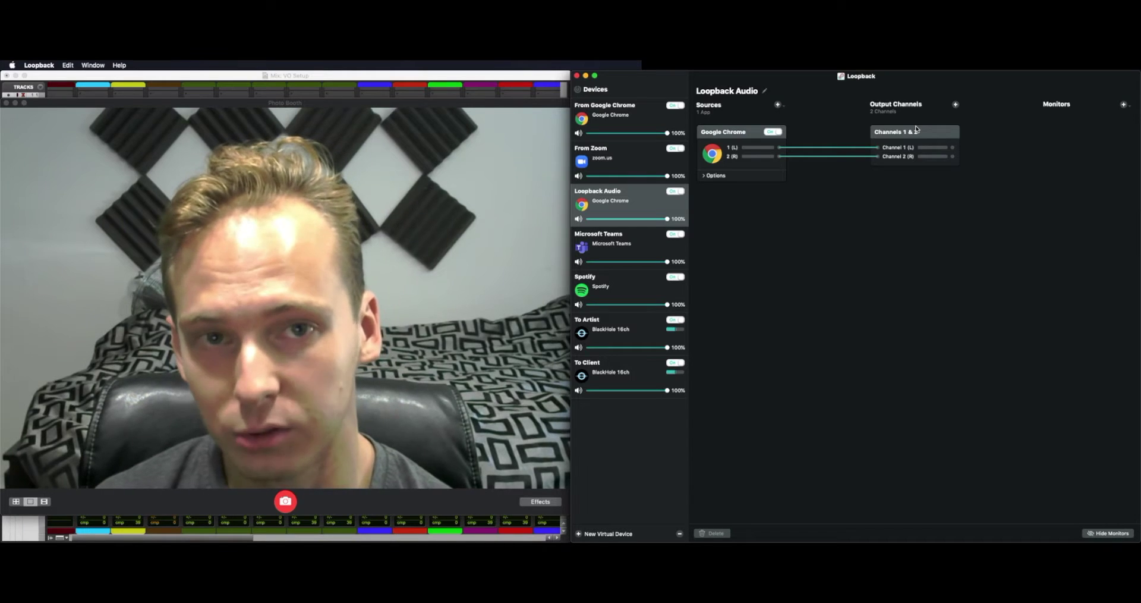
{"action": "left_click", "coordinate": [712, 175]}
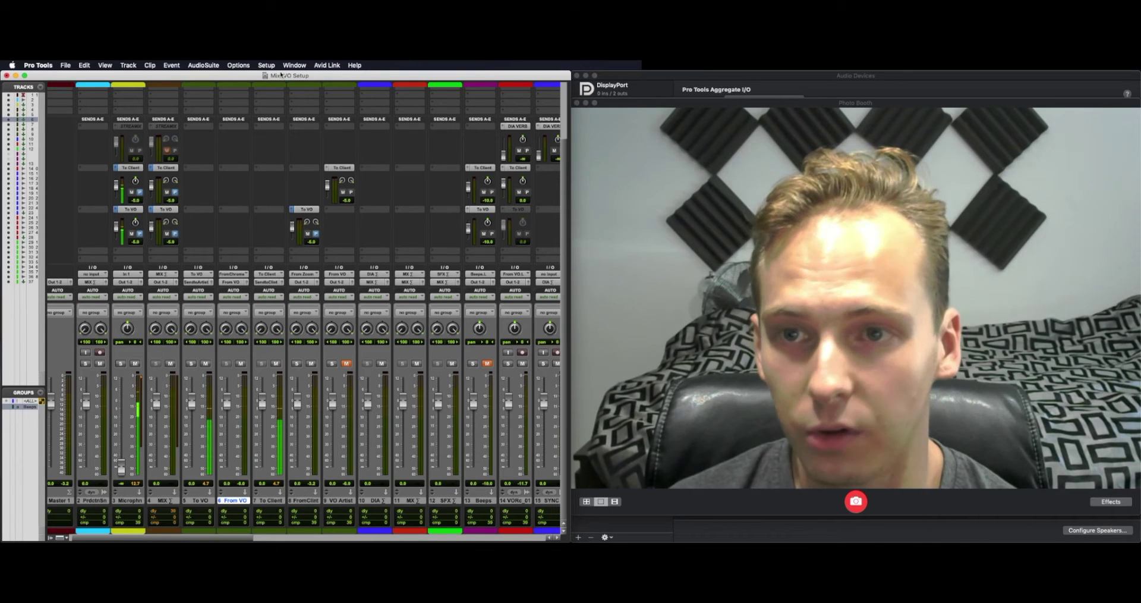
Open Pro Tools' I/O Setup from the Setup menu
{"action": "left_click", "coordinate": [267, 66]}
{"action": "left_click", "coordinate": [280, 122]}
On the Input tab, start a new input path and cancel it without adding anything
{"action": "left_click", "coordinate": [156, 165]}
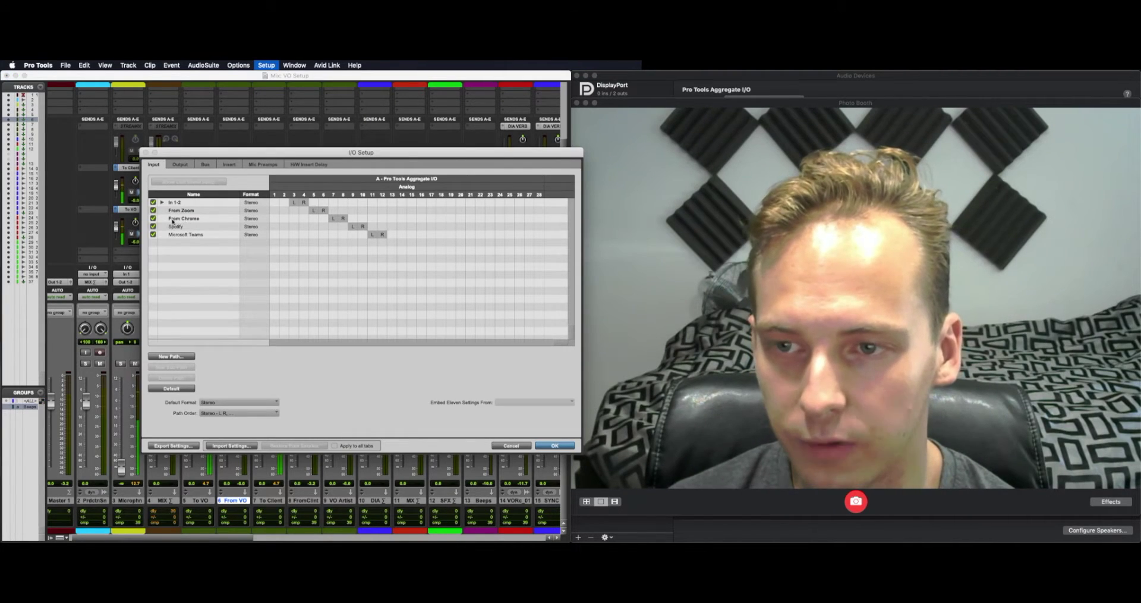
{"action": "left_click", "coordinate": [172, 356]}
{"action": "left_click", "coordinate": [538, 226]}
{"action": "key", "text": "Escape"}
{"action": "key", "text": "Escape"}
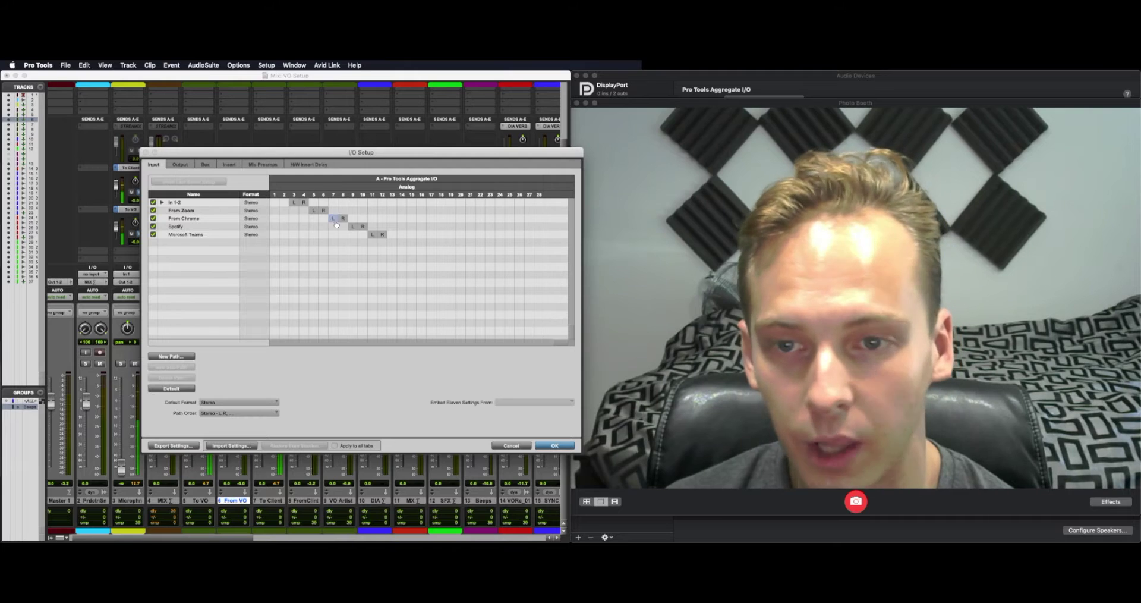
Confirm From Google Chrome uses aggregate channels 7–8 in Audio MIDI Setup, then close I/O Setup
{"action": "key", "text": "super+Tab"}
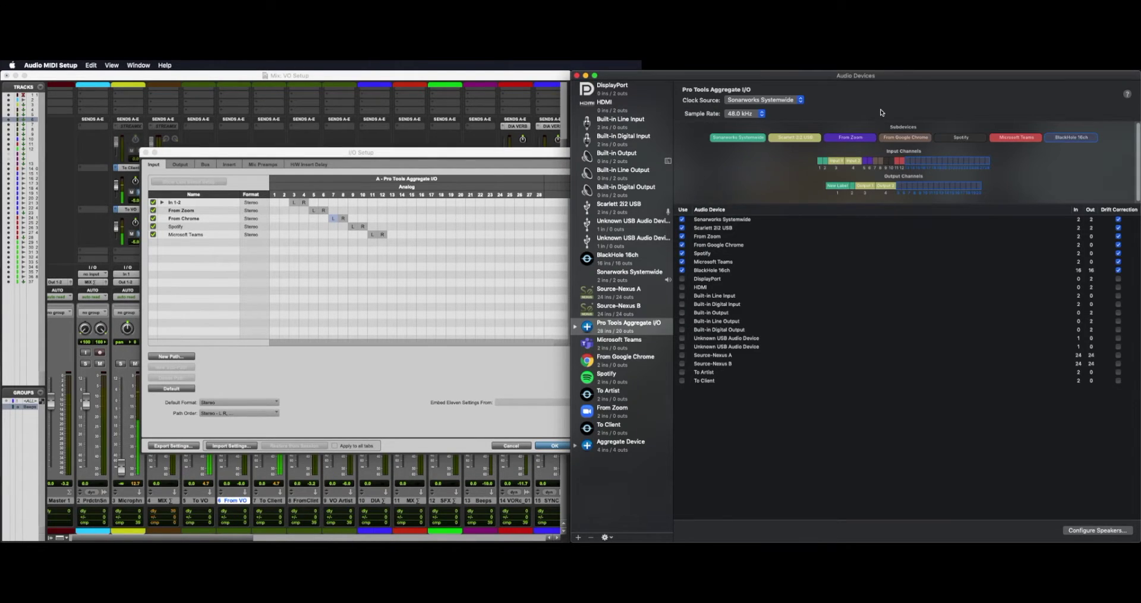
{"action": "left_click", "coordinate": [735, 245]}
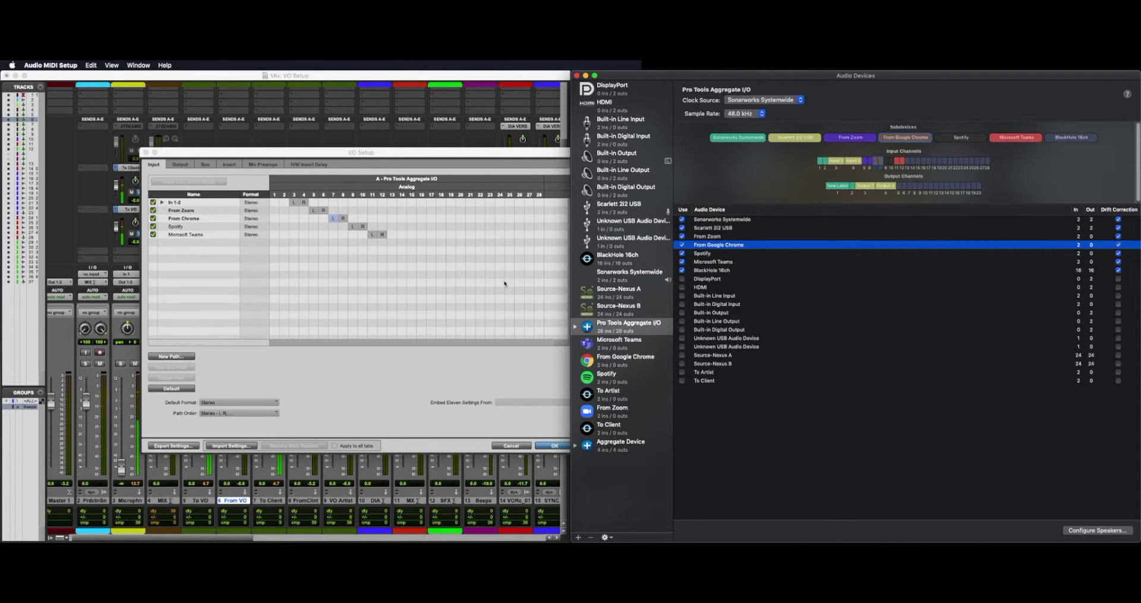
{"action": "left_click", "coordinate": [342, 220]}
{"action": "key", "text": "Return"}
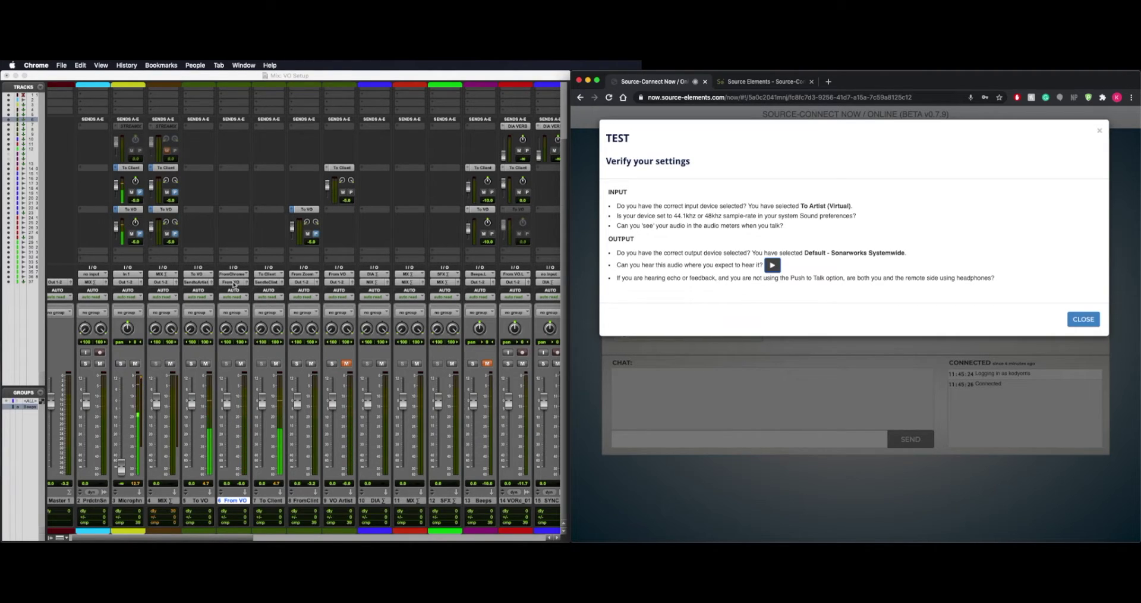
Record-arm track 14 VORc_01, play the Source-Connect test sound, and return to Photo Booth
{"action": "scroll", "coordinate": [233, 287], "scroll_direction": "right", "scroll_amount": 3}
{"action": "left_click", "coordinate": [481, 503]}
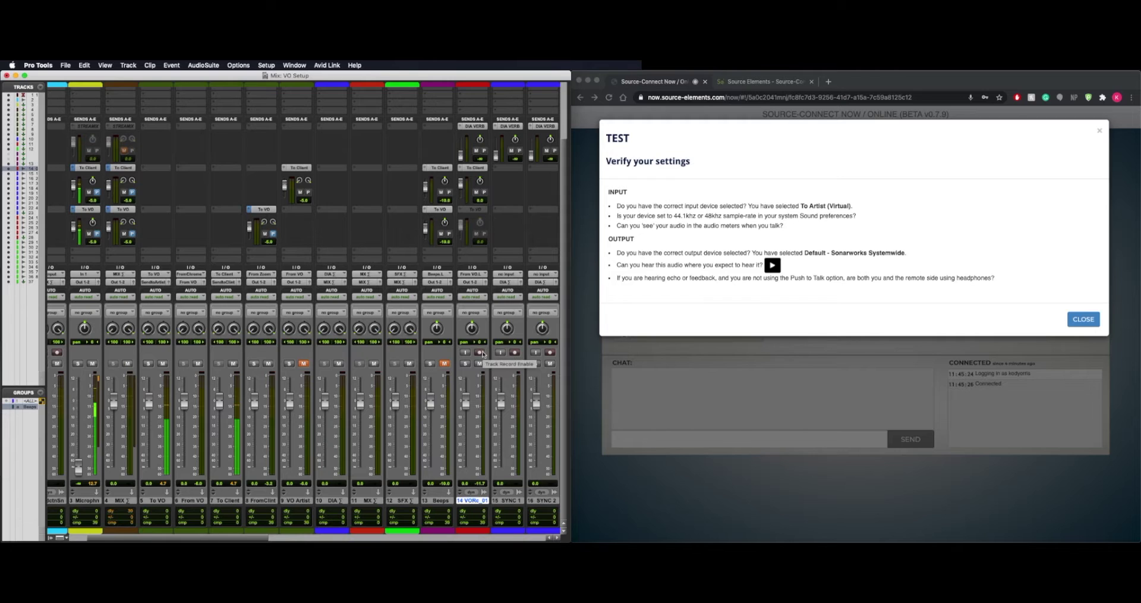
{"action": "left_click", "coordinate": [772, 266]}
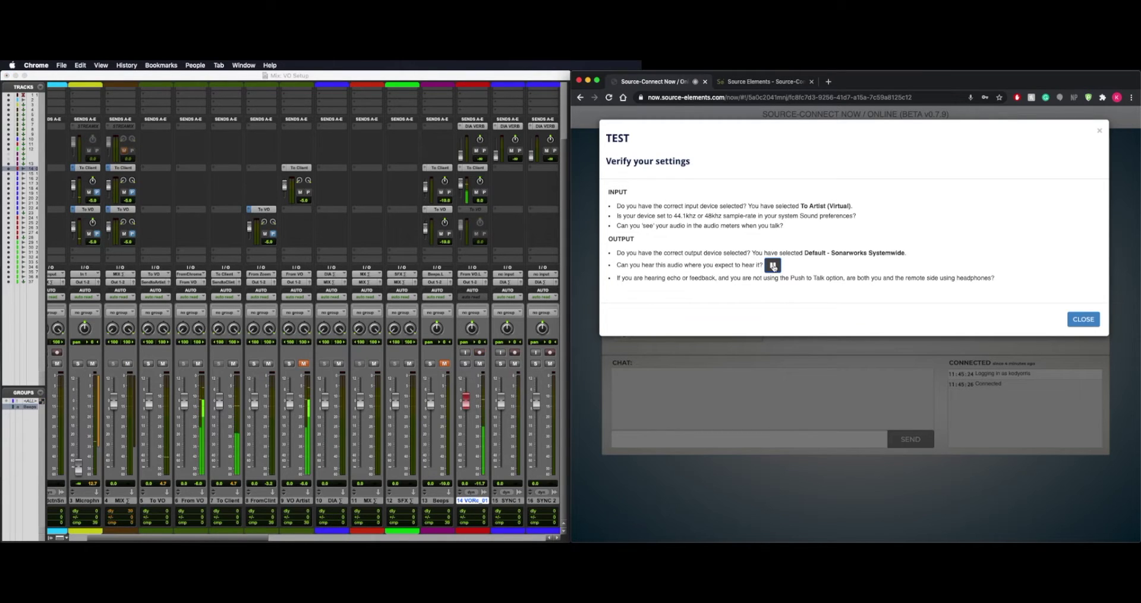
{"action": "key", "text": "super+Tab"}
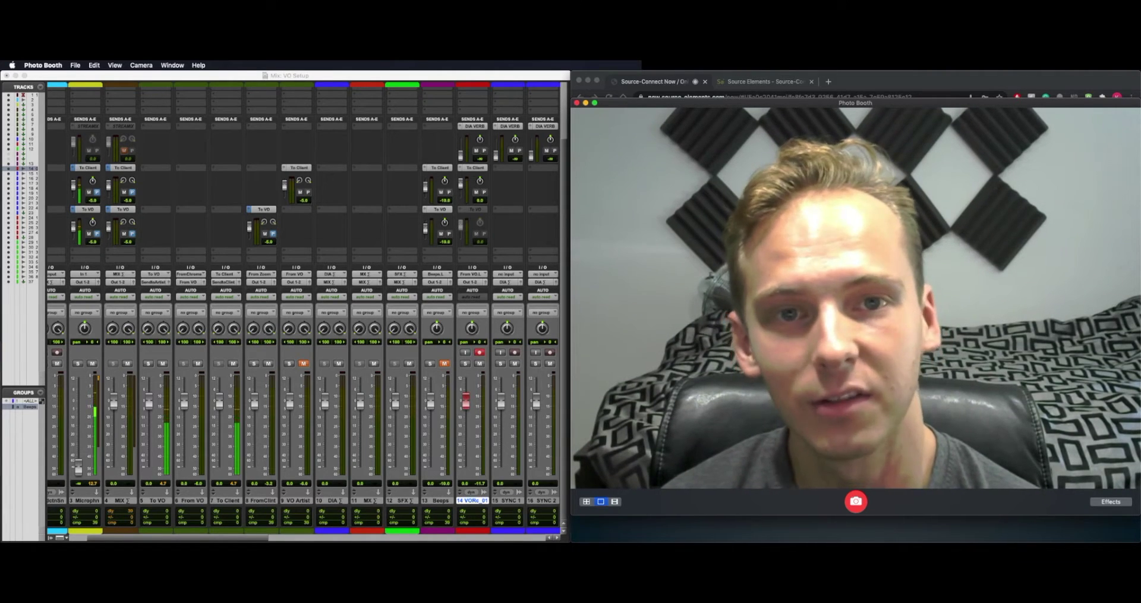
Review the From Zoom, Microsoft Teams and Spotify devices, ending on From Zoom's Channels 1 & 2
{"action": "key", "text": "super+Tab"}
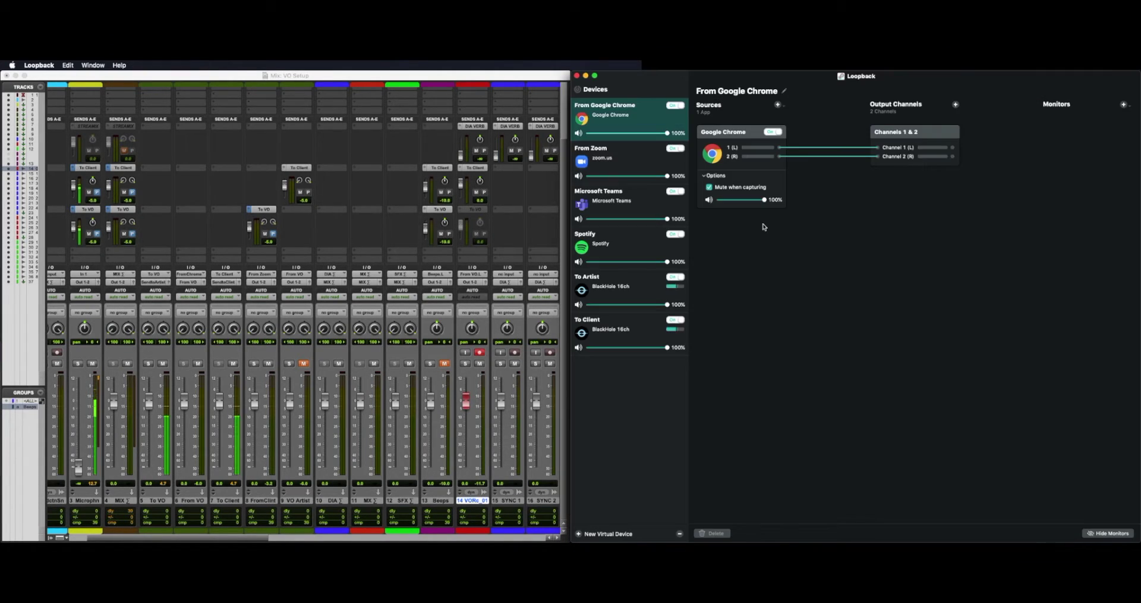
{"action": "left_click", "coordinate": [630, 159]}
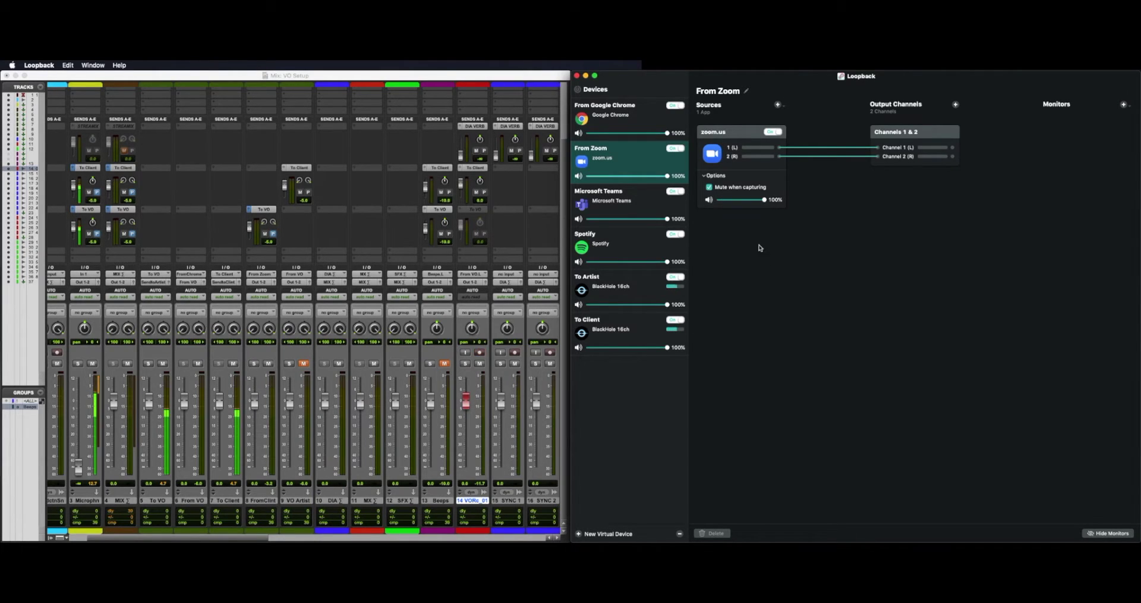
{"action": "left_click", "coordinate": [916, 133]}
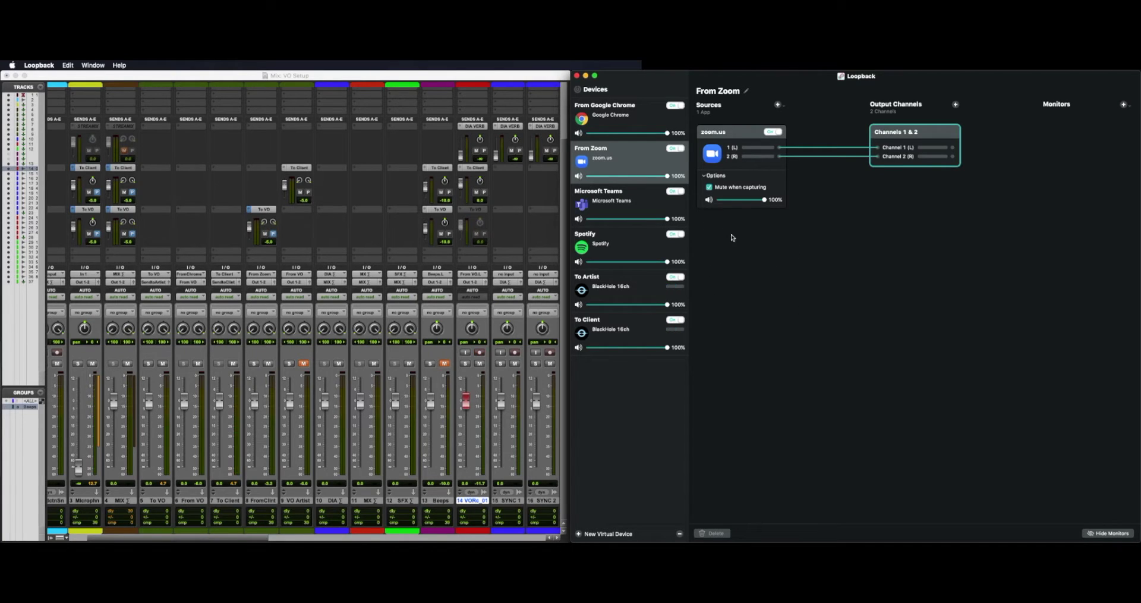
{"action": "left_click", "coordinate": [614, 195]}
{"action": "left_click", "coordinate": [614, 242]}
{"action": "left_click", "coordinate": [602, 155]}
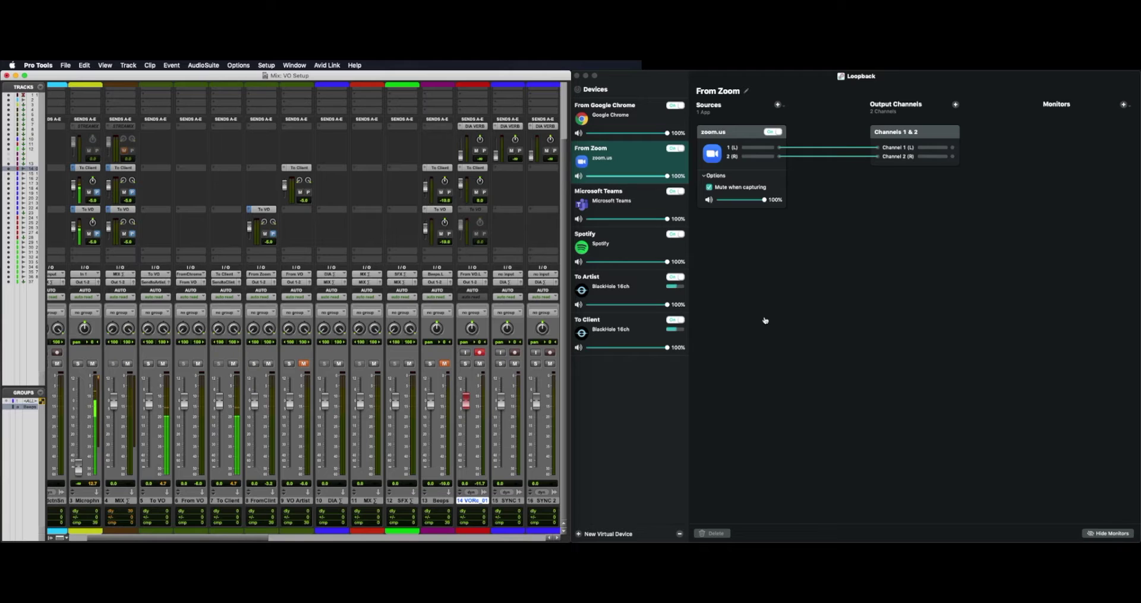
Compare Pro Tools' From Zoom input path in I/O Setup with the aggregate device's From Zoom
{"action": "key", "text": "super+Tab"}
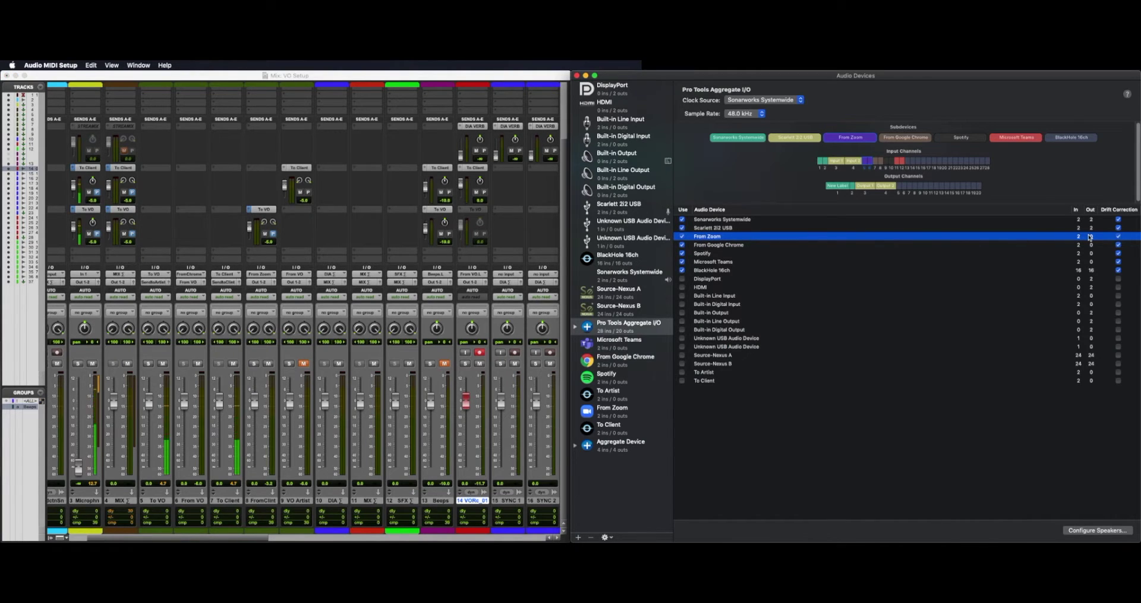
{"action": "left_click", "coordinate": [236, 72]}
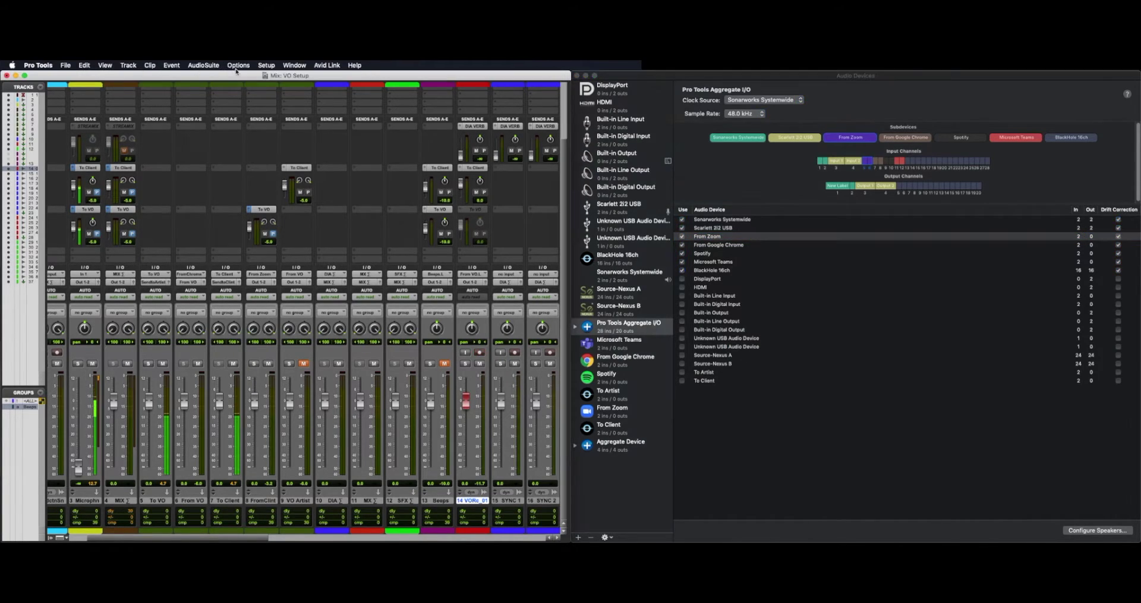
{"action": "left_click", "coordinate": [266, 65]}
{"action": "left_click", "coordinate": [279, 121]}
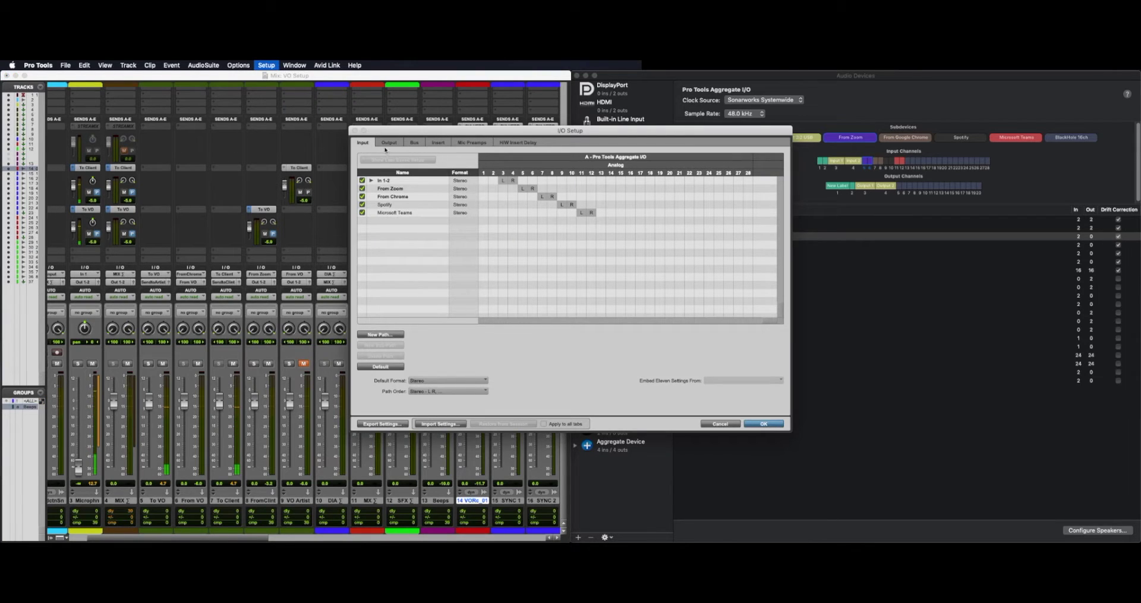
{"action": "left_click", "coordinate": [378, 190]}
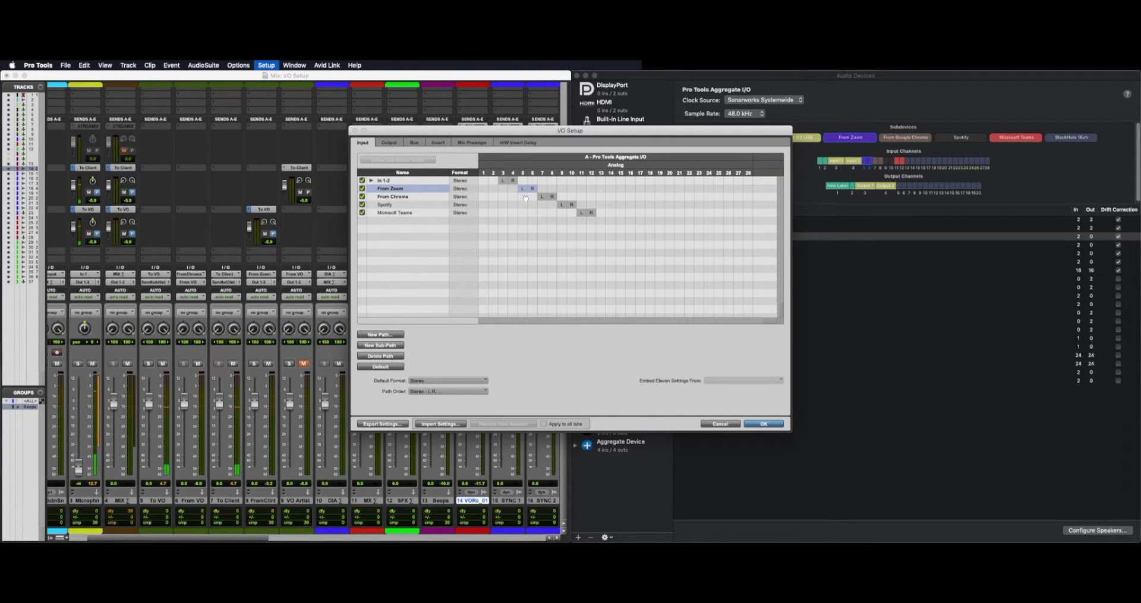
{"action": "left_click_drag", "start_coordinate": [570, 130], "coordinate": [285, 158]}
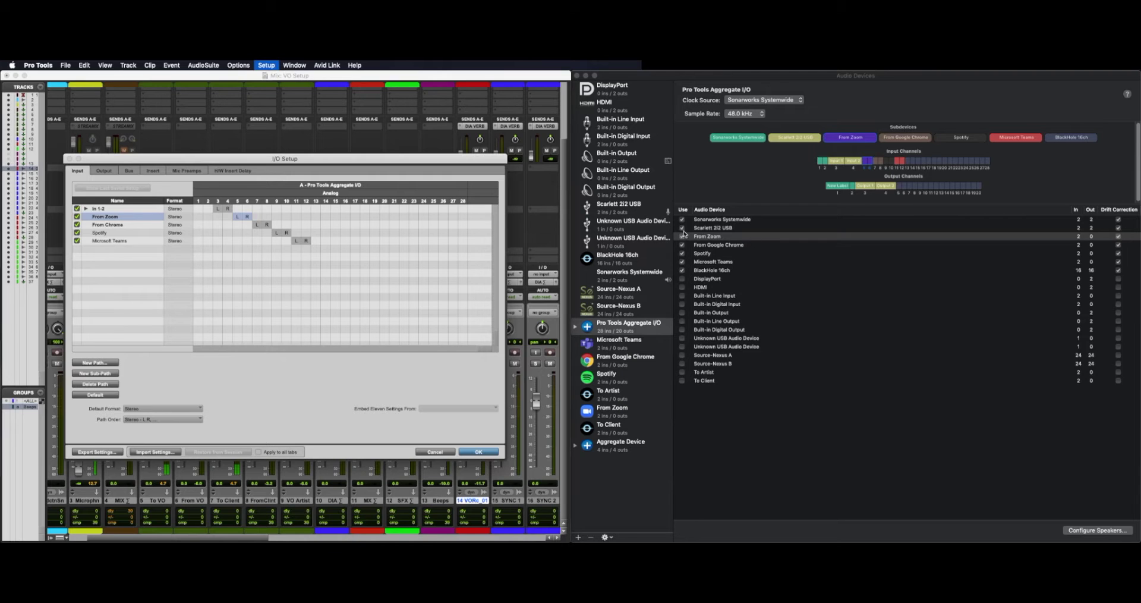
{"action": "left_click", "coordinate": [707, 239]}
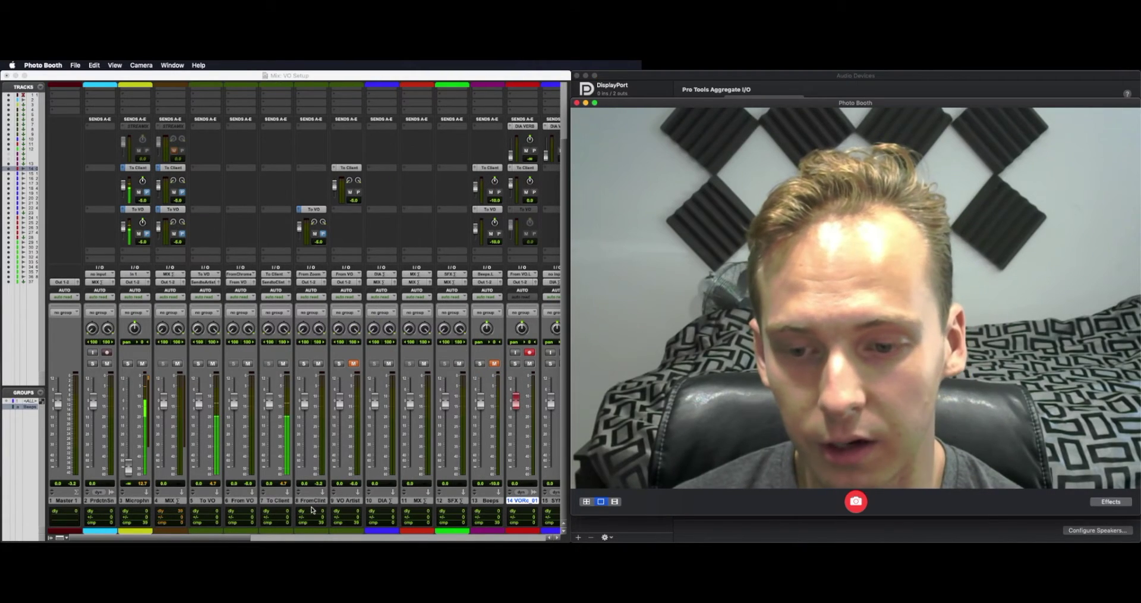
{"action": "left_click", "coordinate": [309, 256]}
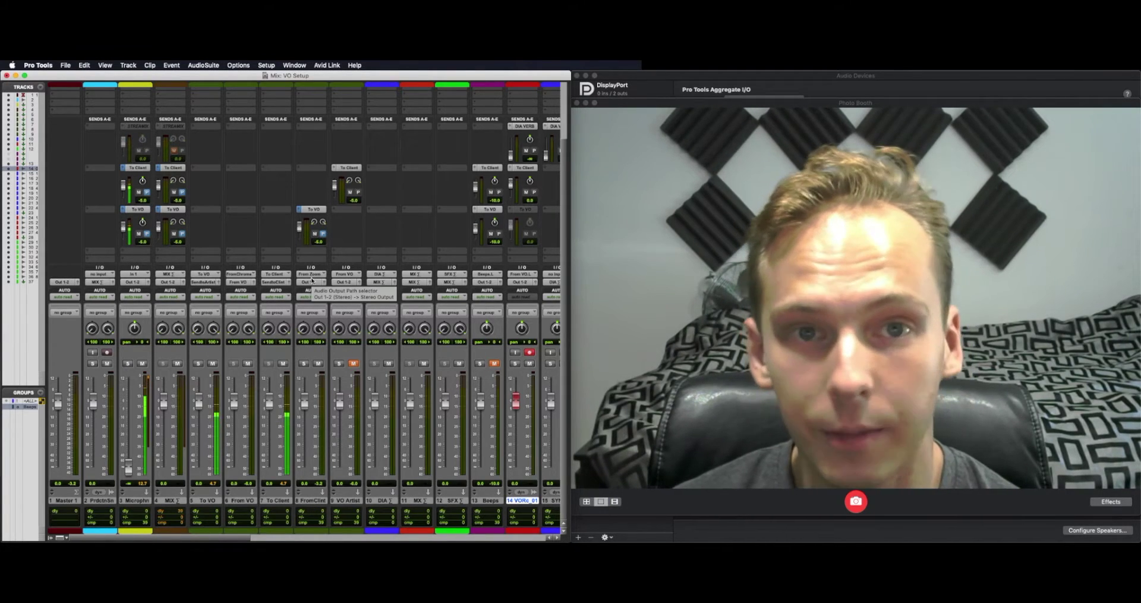
{"action": "key", "text": "super+Tab"}
{"action": "left_click", "coordinate": [826, 181]}
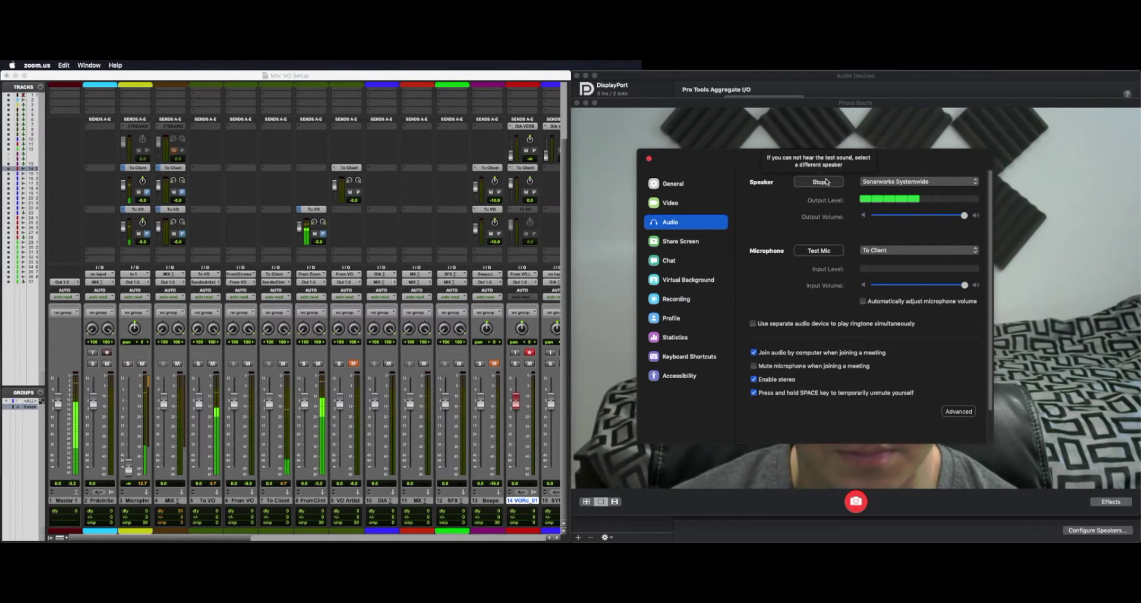
{"action": "left_click_drag", "start_coordinate": [684, 171], "coordinate": [458, 163]}
{"action": "key", "text": "super+h"}
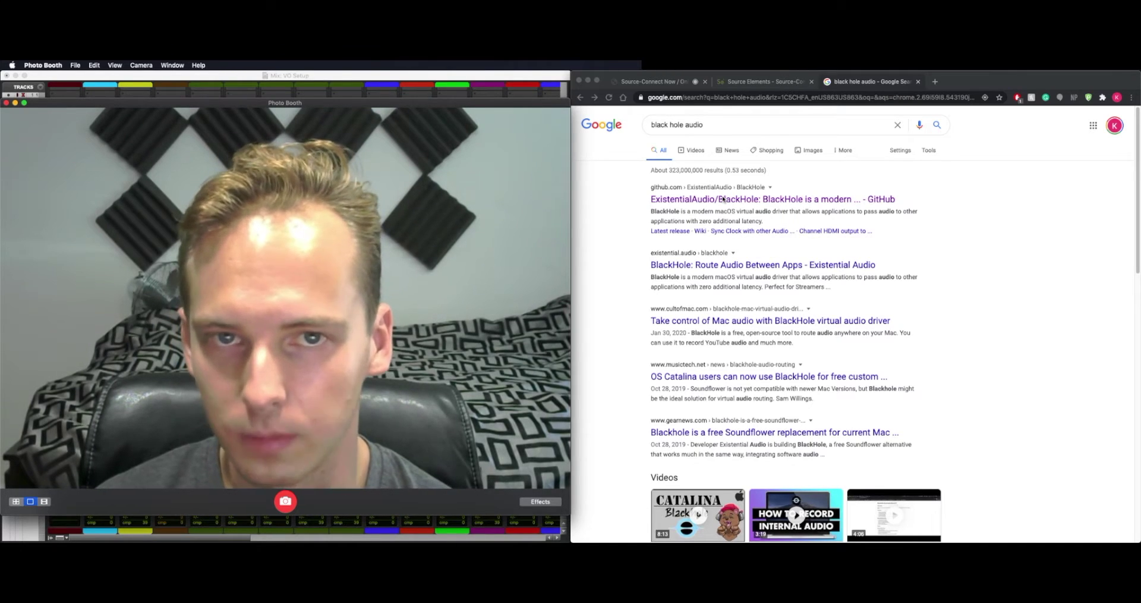
Leave the Chrome 'black hole audio' results and return to Loopback
{"action": "key", "text": "super+Tab"}
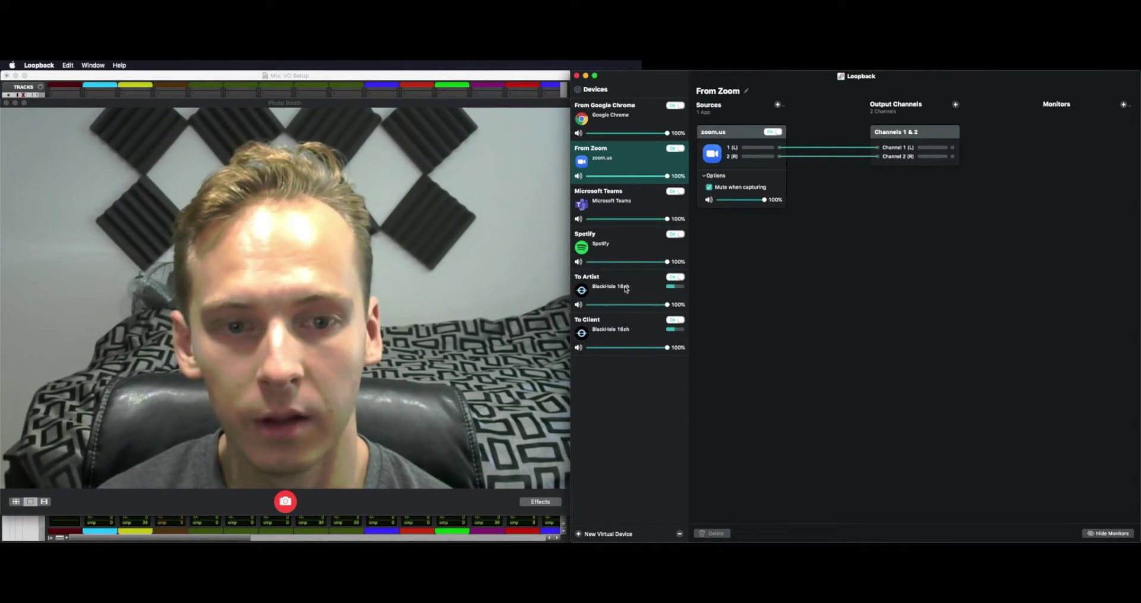
Review To Artist and To Client routing, removing a stray channel 6 wire to Channel 2 (R)
{"action": "left_click", "coordinate": [619, 303]}
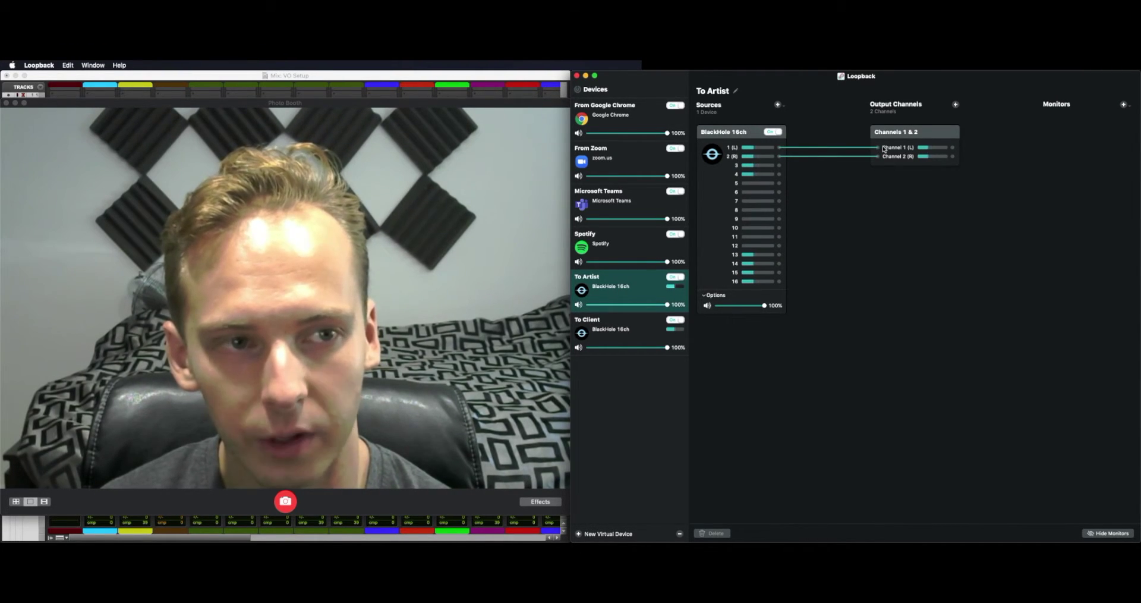
{"action": "key", "text": "Down"}
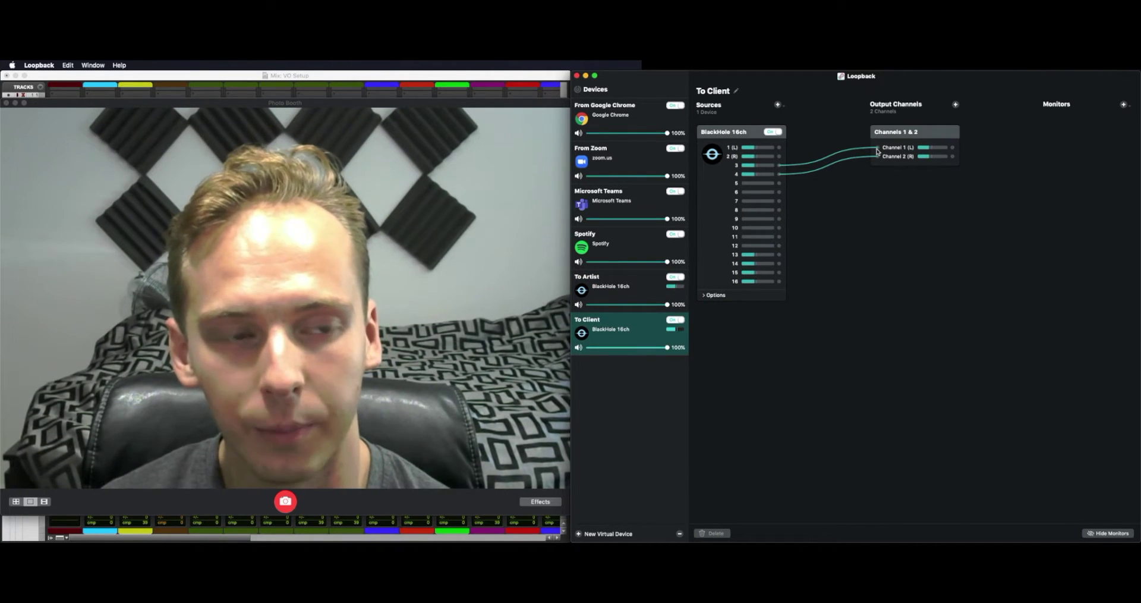
{"action": "key", "text": "Up"}
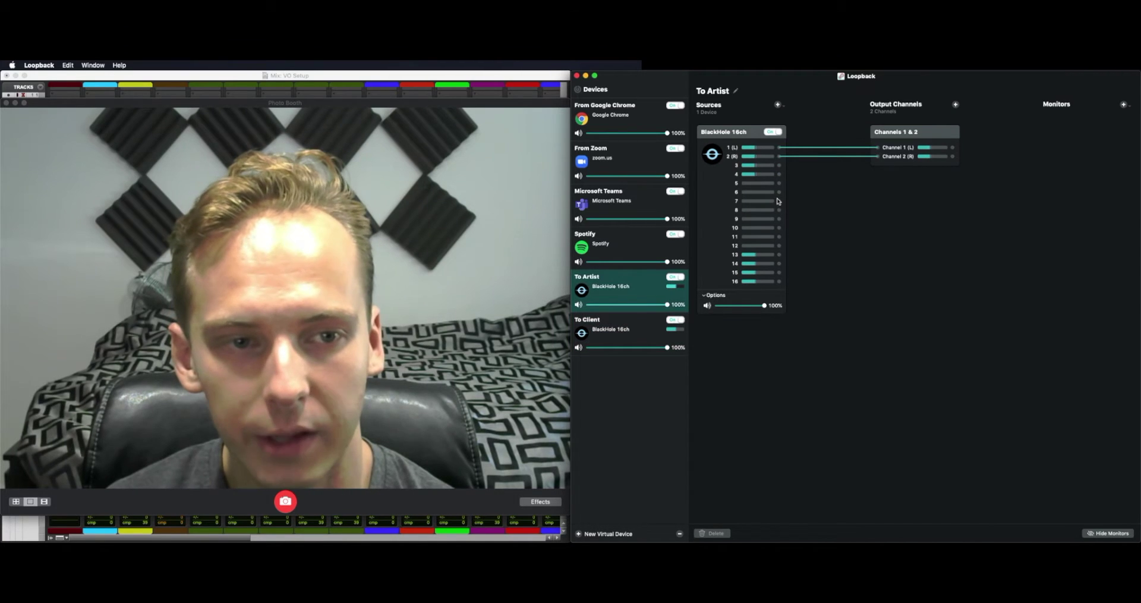
{"action": "left_click_drag", "start_coordinate": [796, 198], "coordinate": [898, 160]}
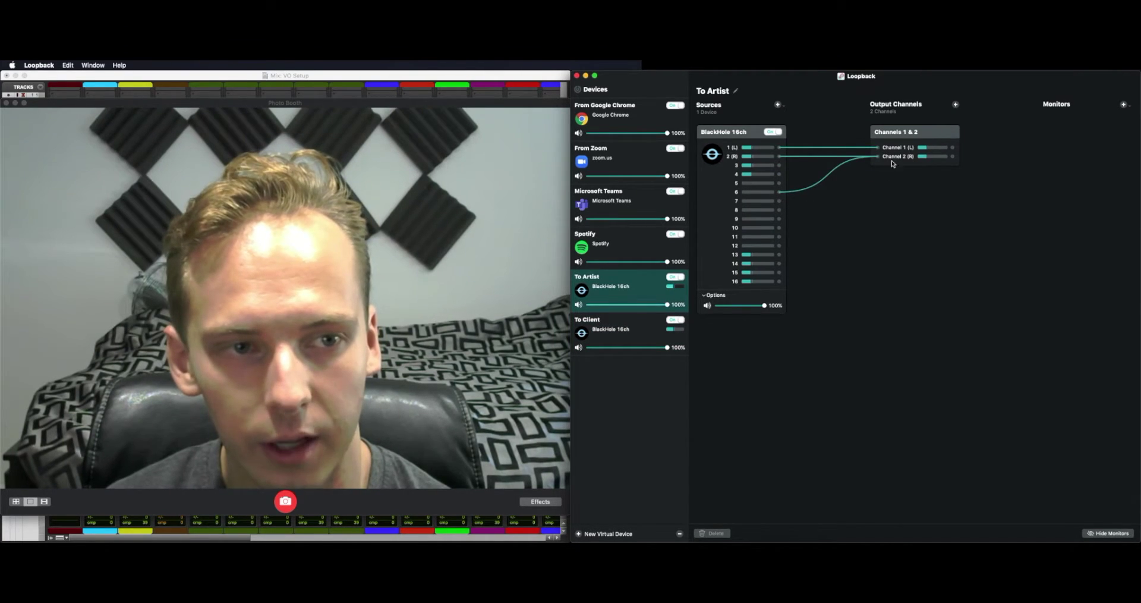
{"action": "left_click", "coordinate": [813, 185]}
{"action": "left_click", "coordinate": [714, 533]}
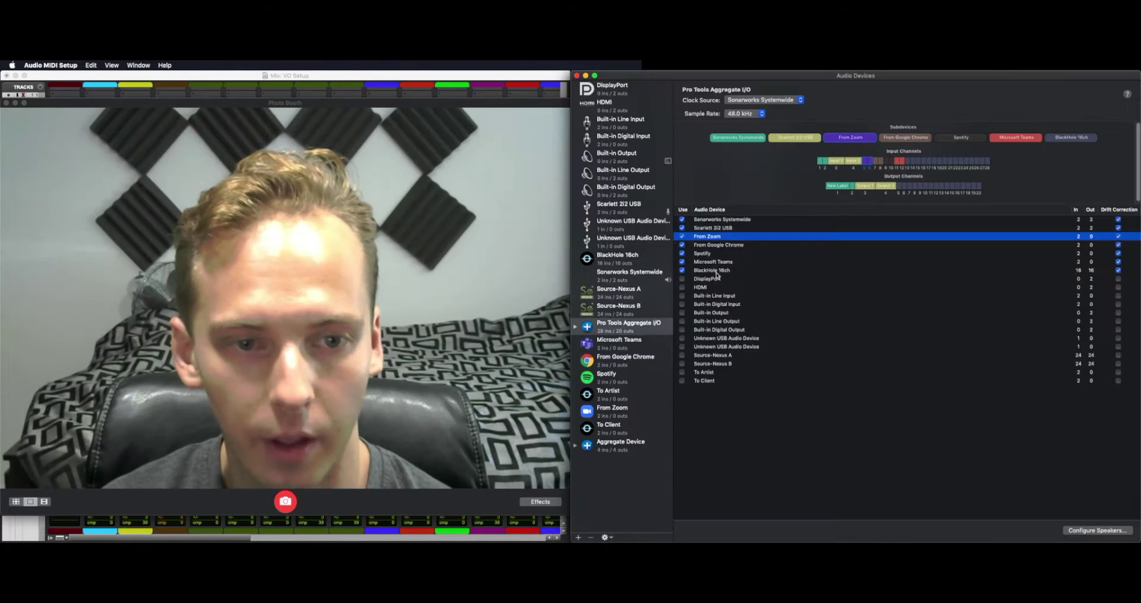
{"action": "left_click", "coordinate": [696, 271]}
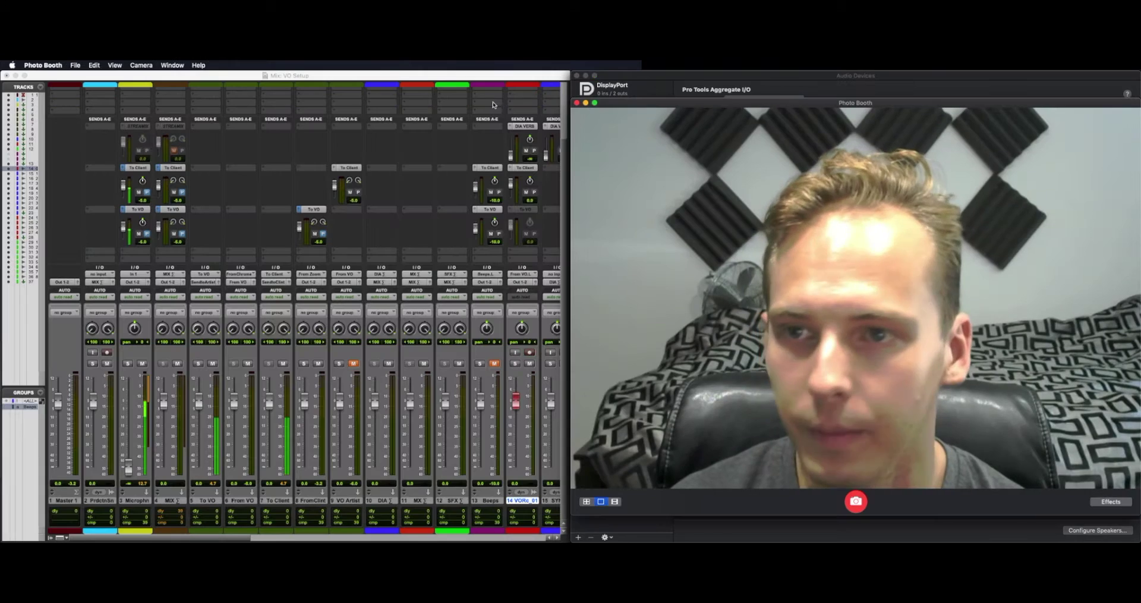
Show Pro Tools' I/O Setup output paths listing Send to Artist and Send to Client
{"action": "left_click", "coordinate": [480, 102]}
{"action": "left_click", "coordinate": [267, 65]}
{"action": "left_click", "coordinate": [283, 119]}
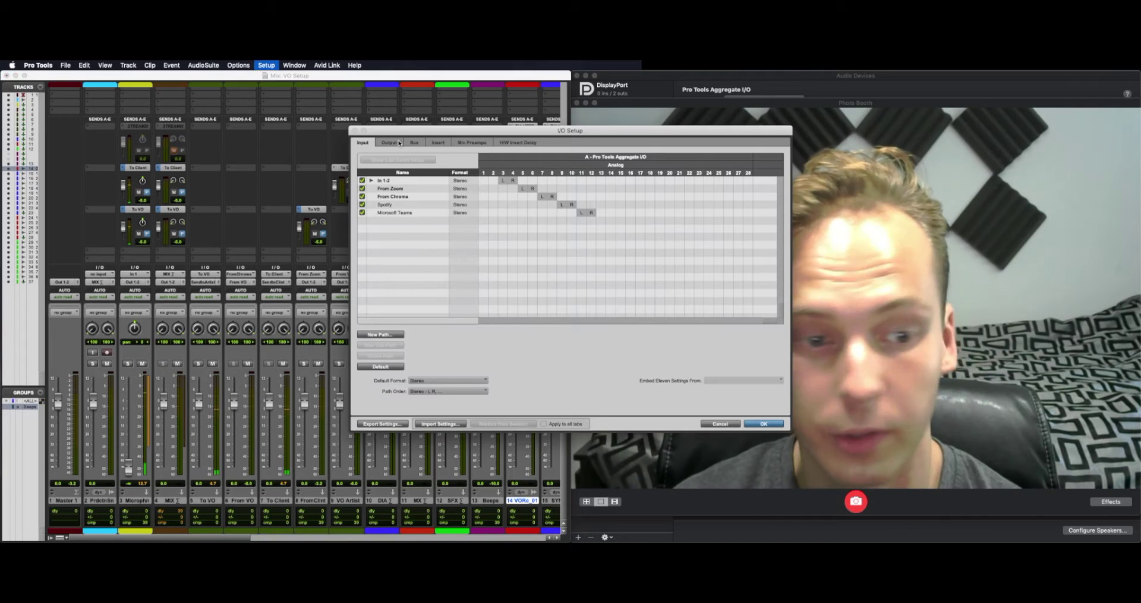
{"action": "left_click", "coordinate": [389, 143]}
{"action": "left_click_drag", "start_coordinate": [416, 130], "coordinate": [261, 156]}
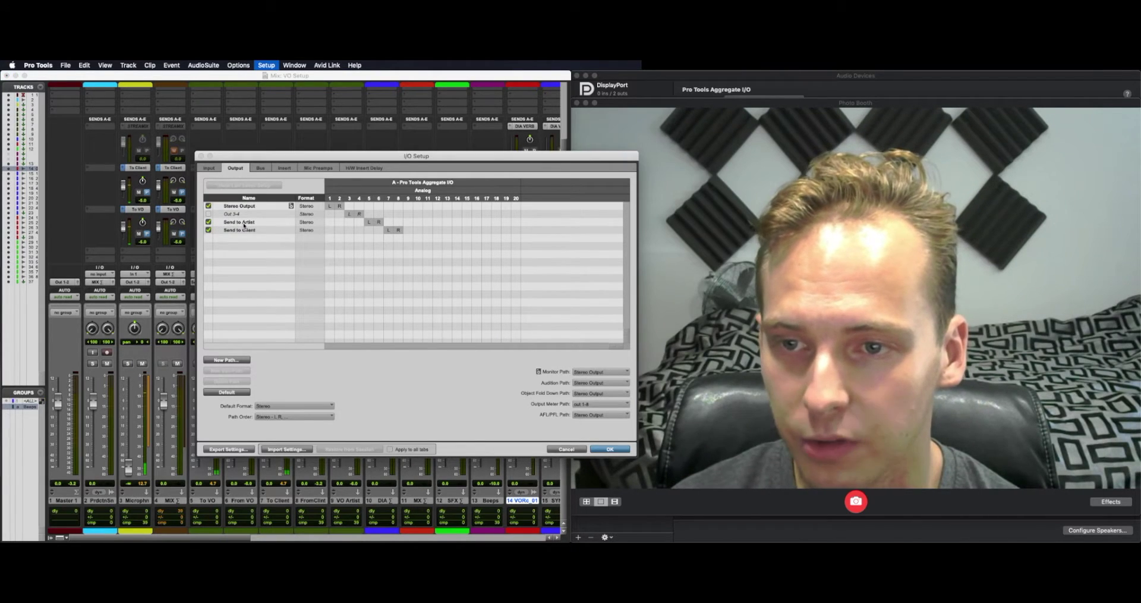
Create a new stereo output path
{"action": "left_click", "coordinate": [226, 360]}
{"action": "left_click", "coordinate": [538, 226]}
{"action": "left_click", "coordinate": [535, 234]}
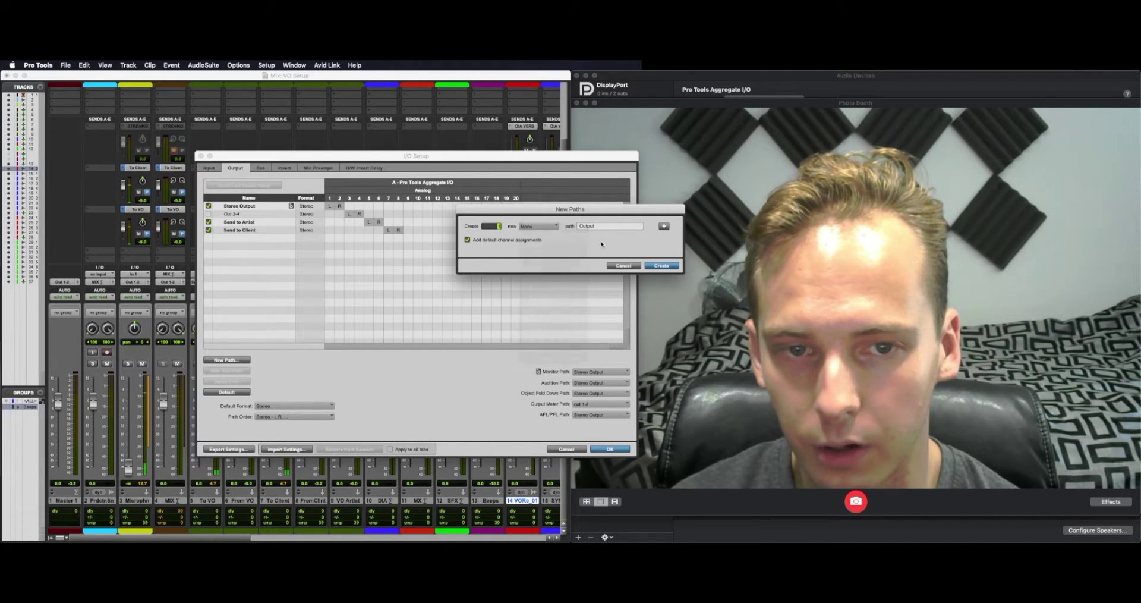
{"action": "left_click", "coordinate": [661, 266]}
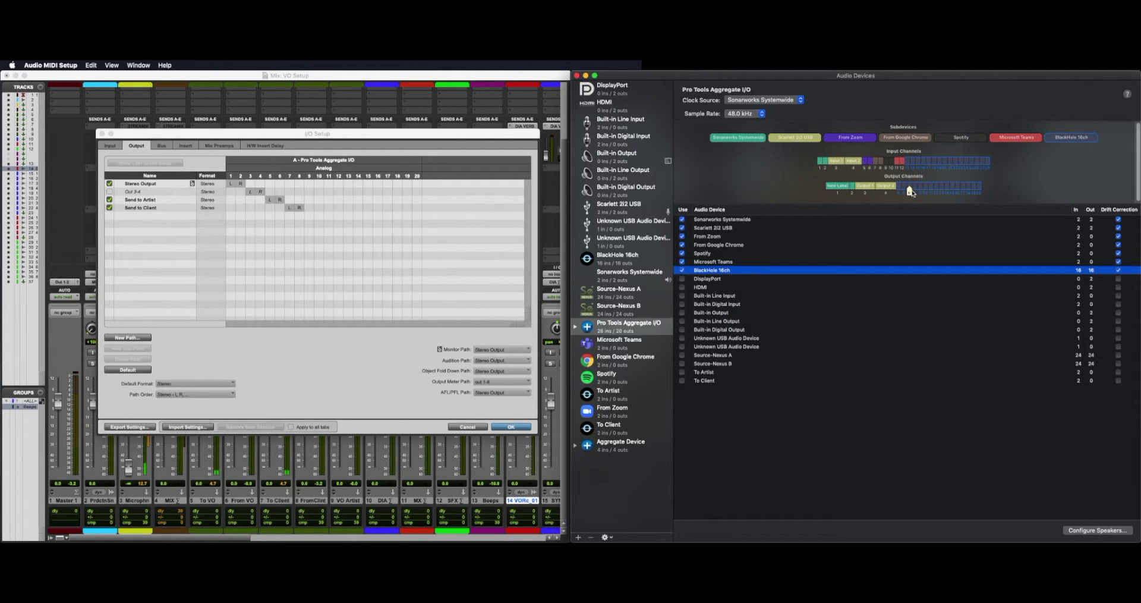
Compare To Client with To Artist in Loopback, confirming BlackHole 16ch channels 1–2 feed To Artist
{"action": "key", "text": "super+Tab"}
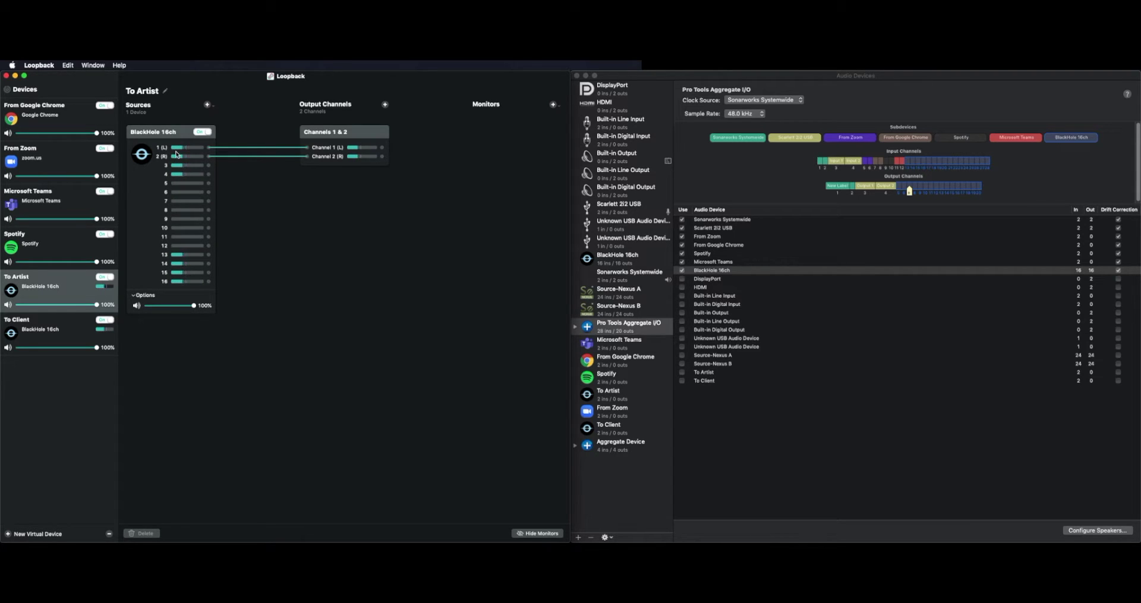
{"action": "left_click", "coordinate": [51, 331]}
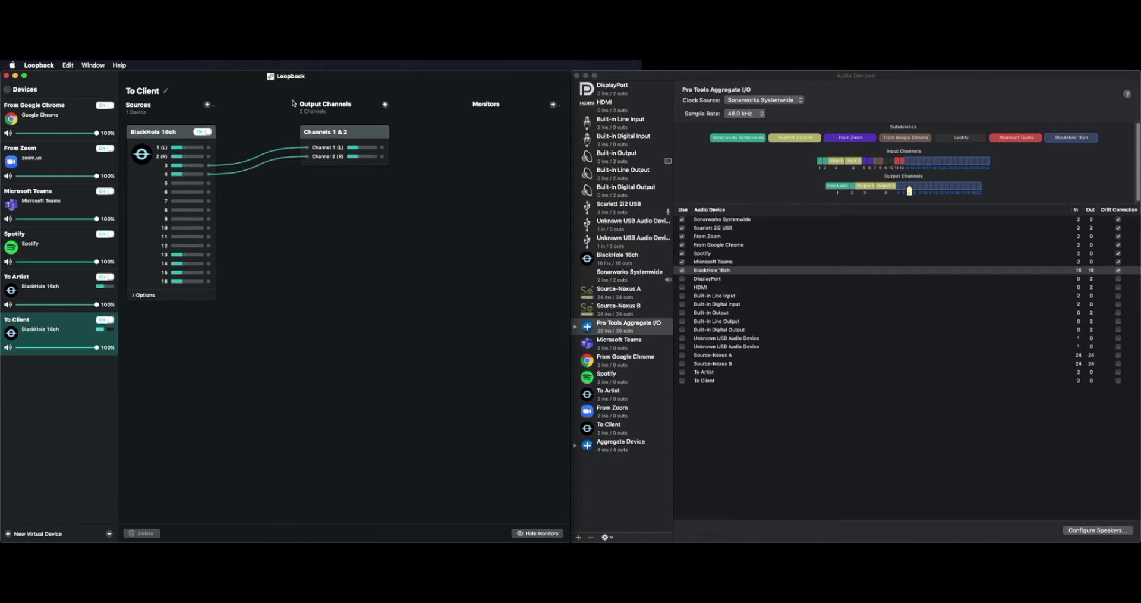
{"action": "left_click", "coordinate": [108, 301]}
{"action": "left_click", "coordinate": [52, 332]}
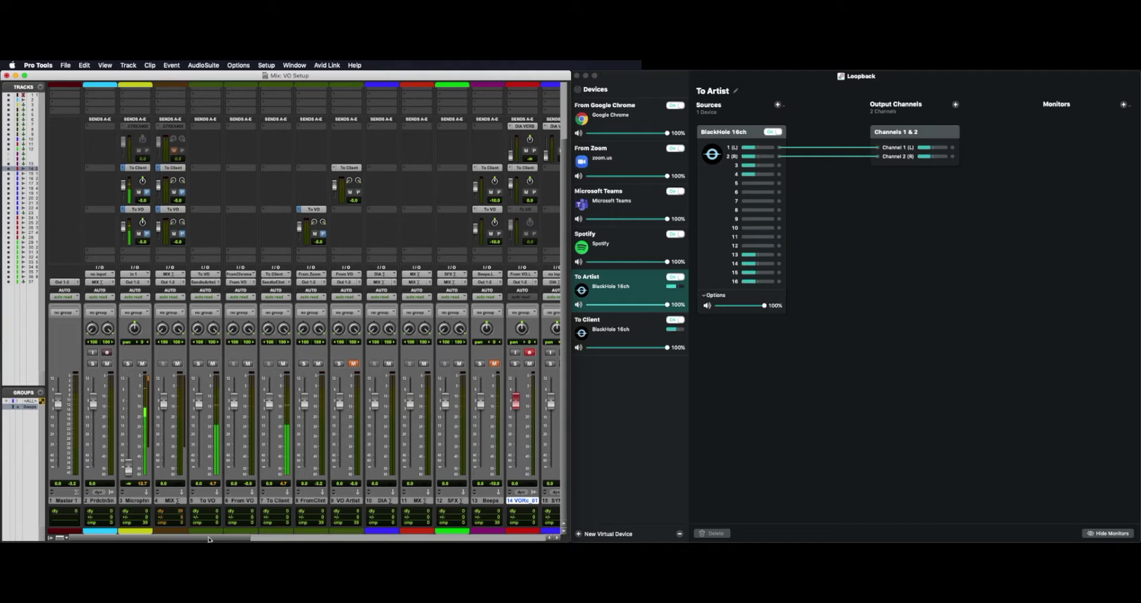
Check the inputs of the To VO and To Client tracks without changing them
{"action": "left_click", "coordinate": [208, 502]}
{"action": "left_click", "coordinate": [279, 500]}
{"action": "left_click", "coordinate": [204, 274]}
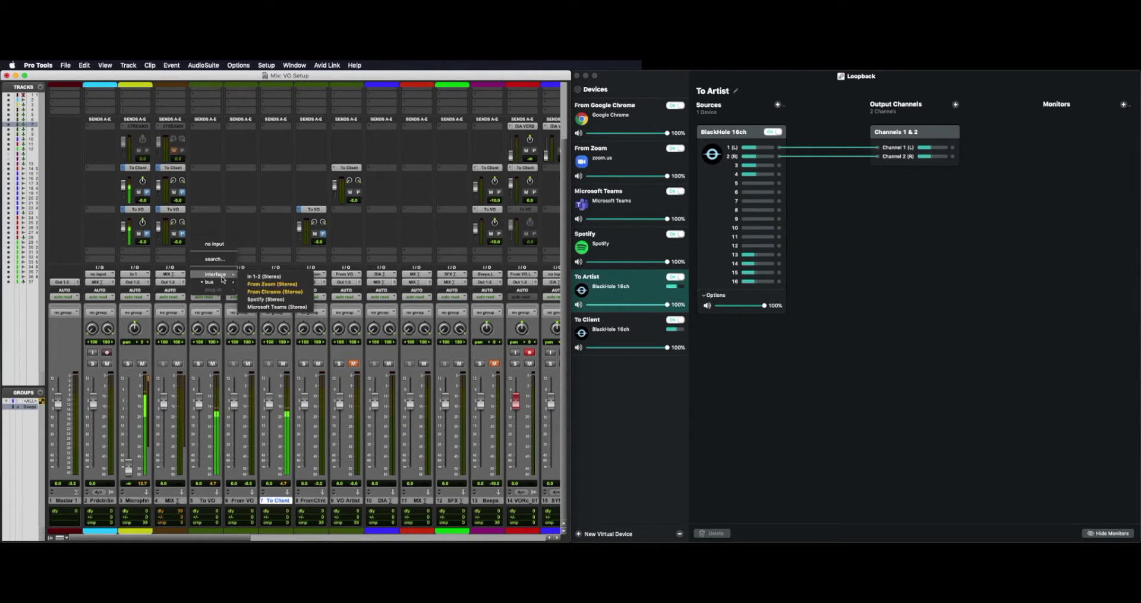
{"action": "left_click", "coordinate": [276, 275]}
{"action": "left_click", "coordinate": [275, 275]}
{"action": "mouse_move", "coordinate": [279, 283]}
{"action": "left_click", "coordinate": [338, 344]}
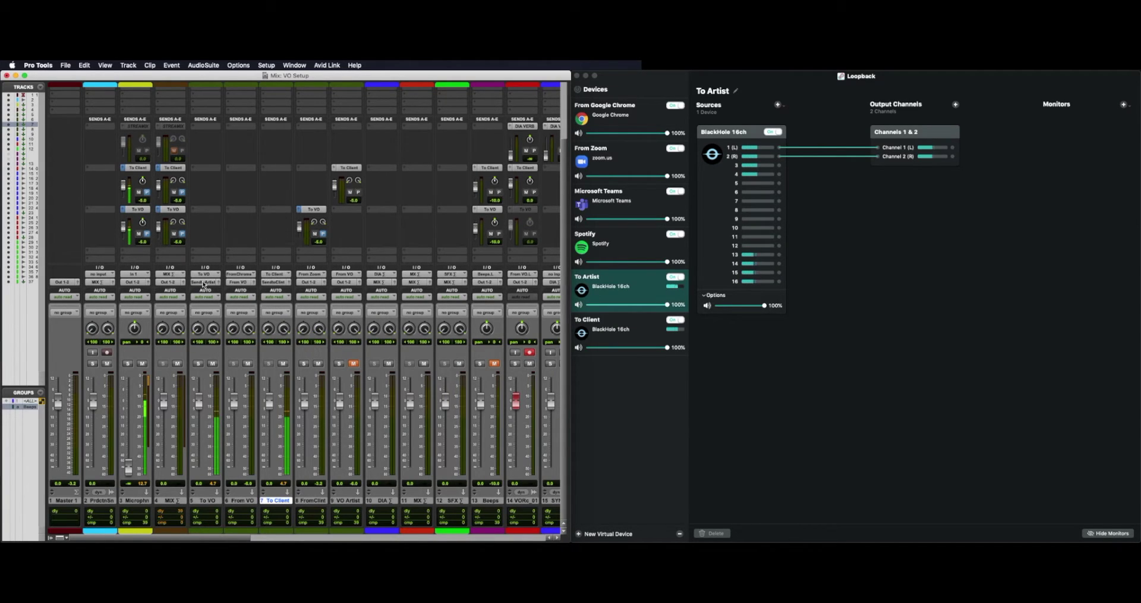
Check the To VO and To Client track outputs, leaving them unchanged
{"action": "left_click", "coordinate": [204, 282]}
{"action": "mouse_move", "coordinate": [214, 283]}
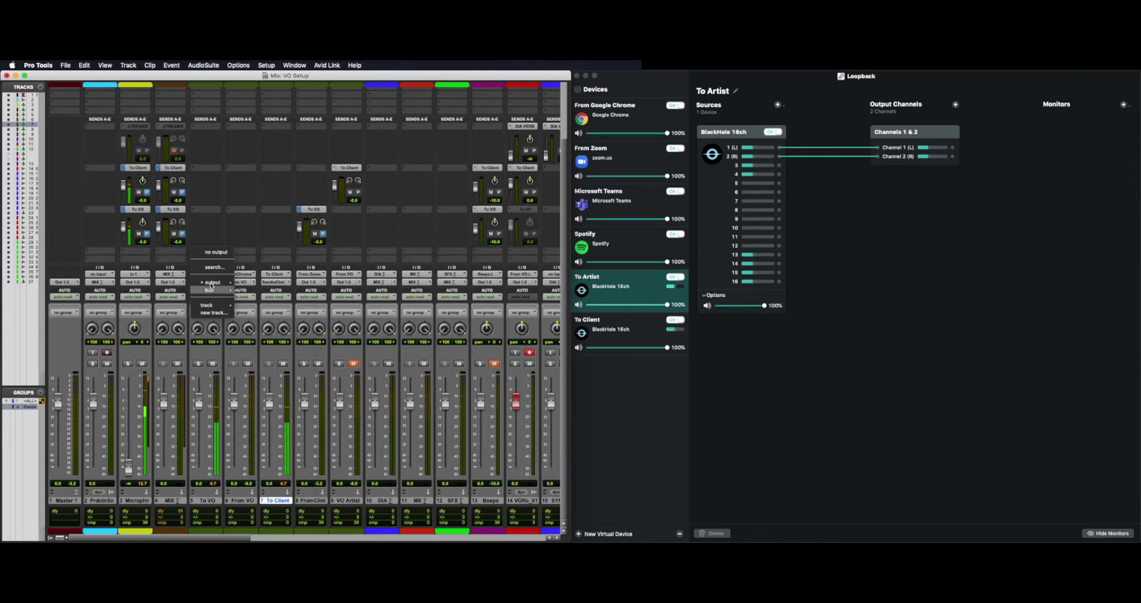
{"action": "left_click", "coordinate": [275, 282]}
{"action": "mouse_move", "coordinate": [284, 282]}
{"action": "left_click", "coordinate": [336, 330]}
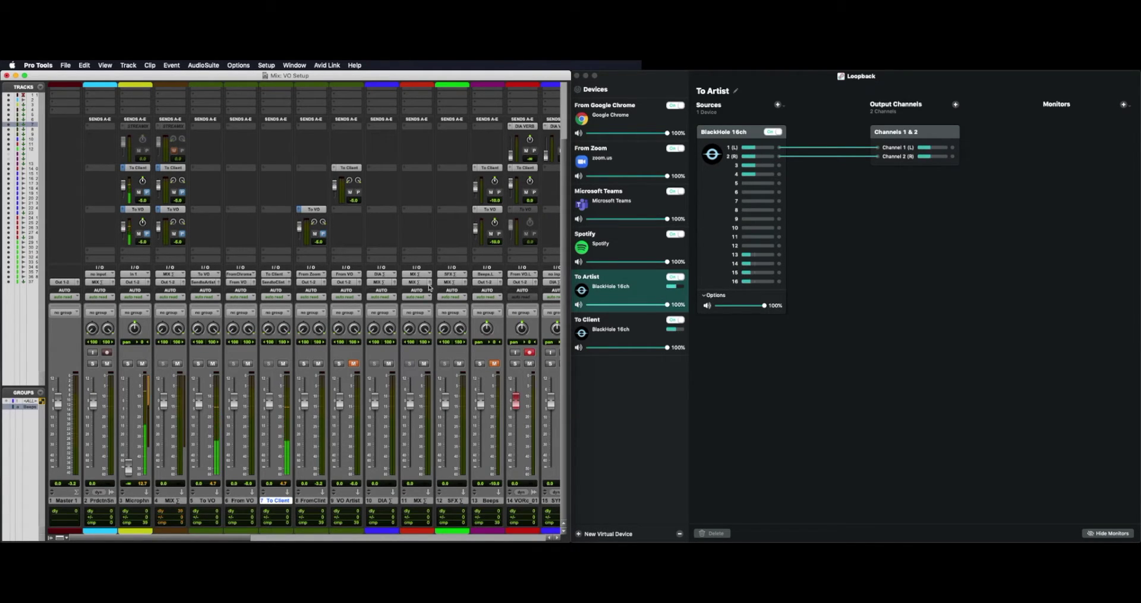
Leave the To VO track unmuted and mute the To Client bus
{"action": "left_click", "coordinate": [212, 364]}
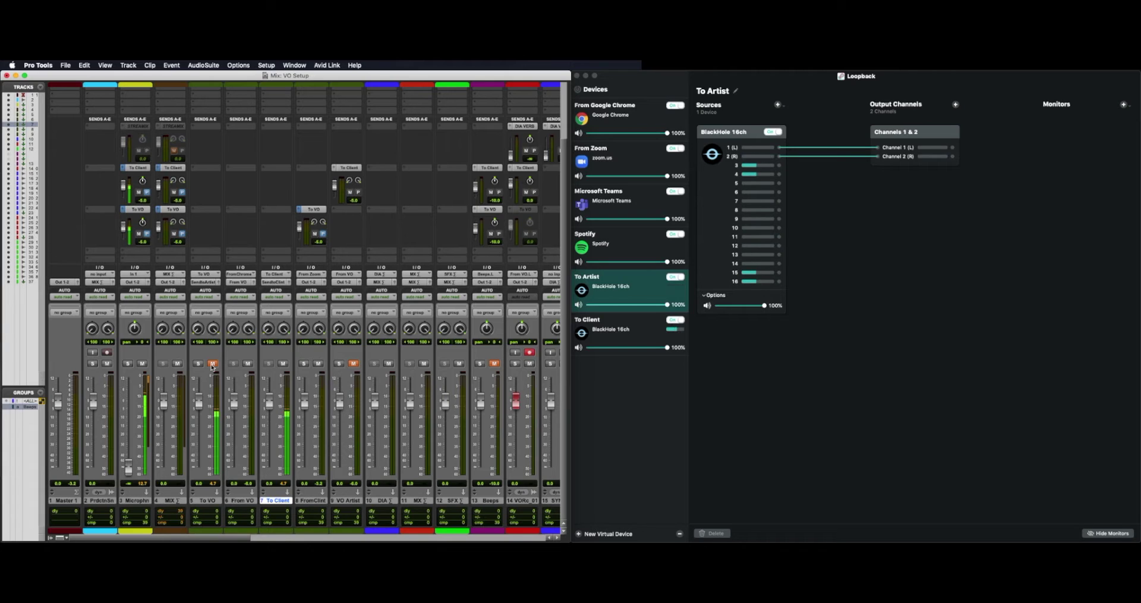
{"action": "left_click", "coordinate": [213, 363]}
{"action": "left_click", "coordinate": [283, 363]}
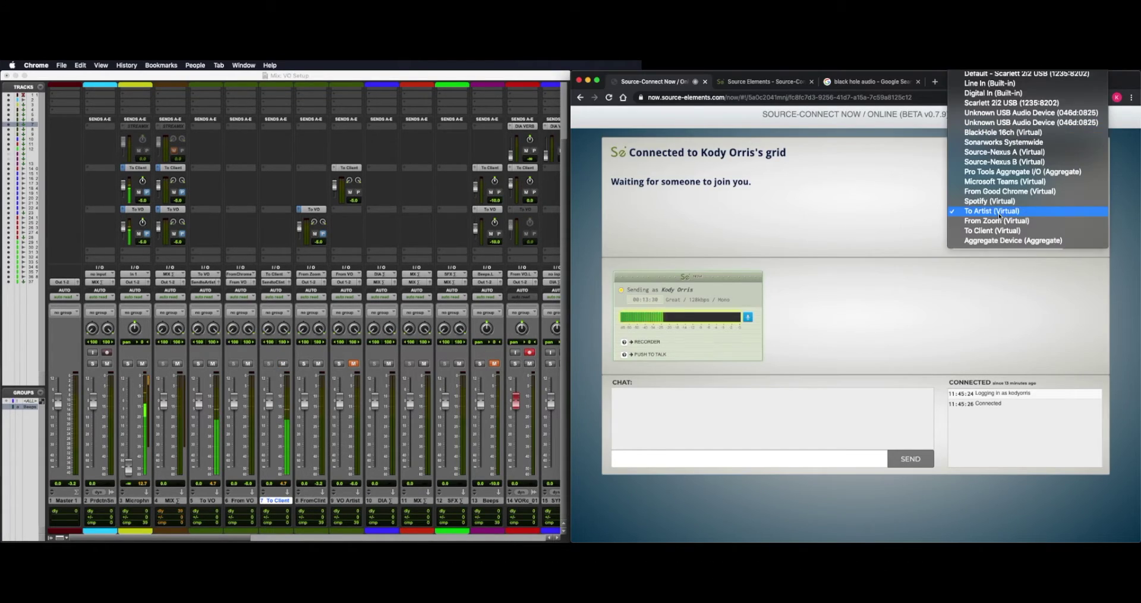
Set Source-Connect Now's input to To Artist (Virtual) and refresh with the new settings
{"action": "left_click", "coordinate": [1016, 213]}
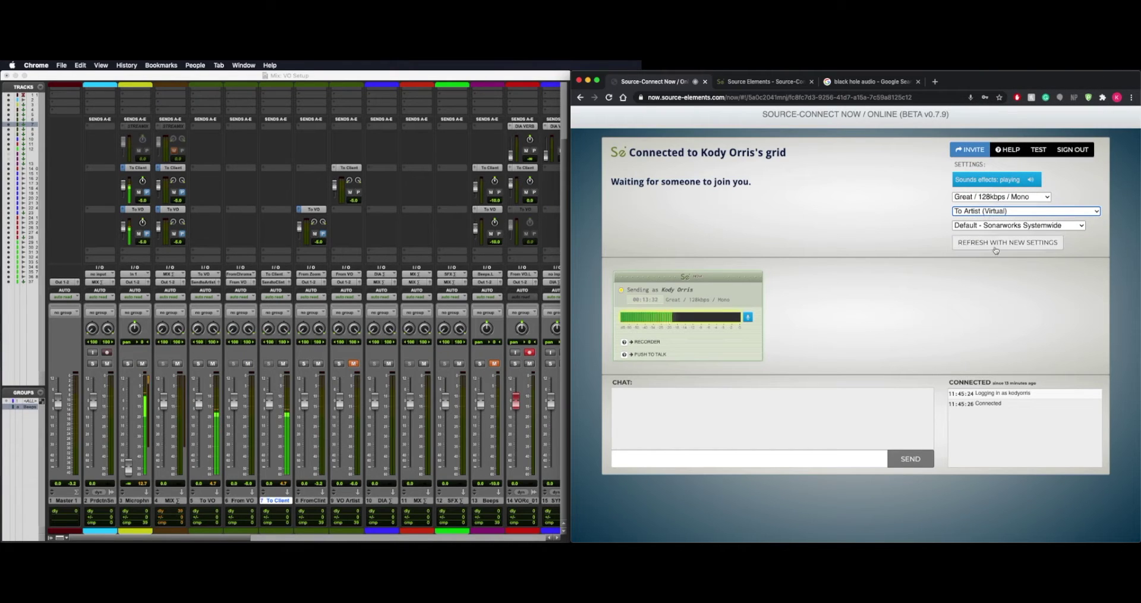
{"action": "left_click", "coordinate": [996, 244]}
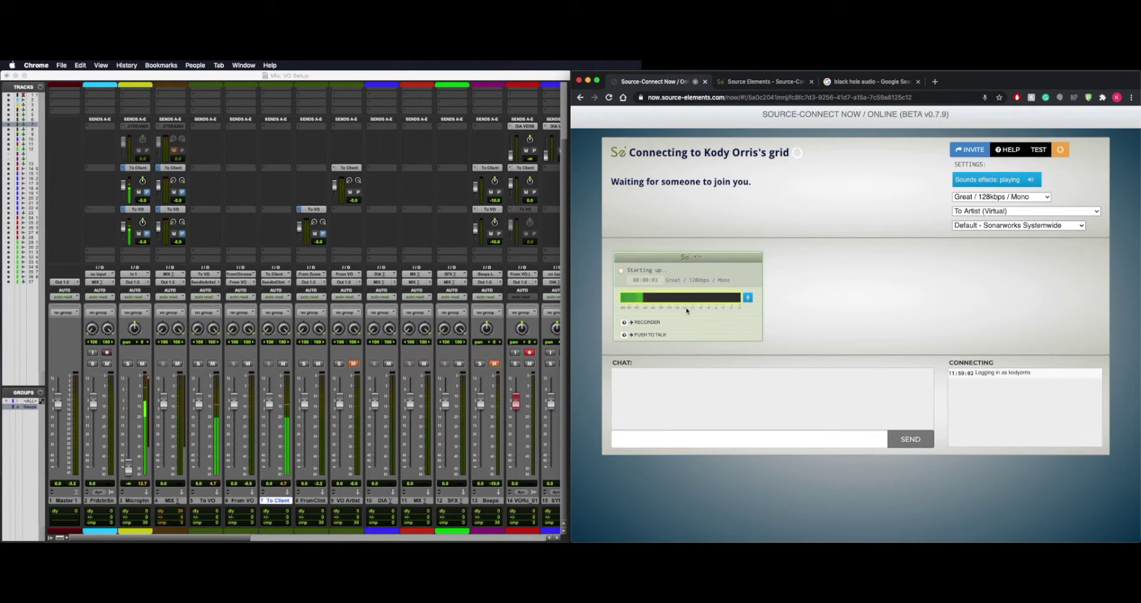
{"action": "key", "text": "super+comma"}
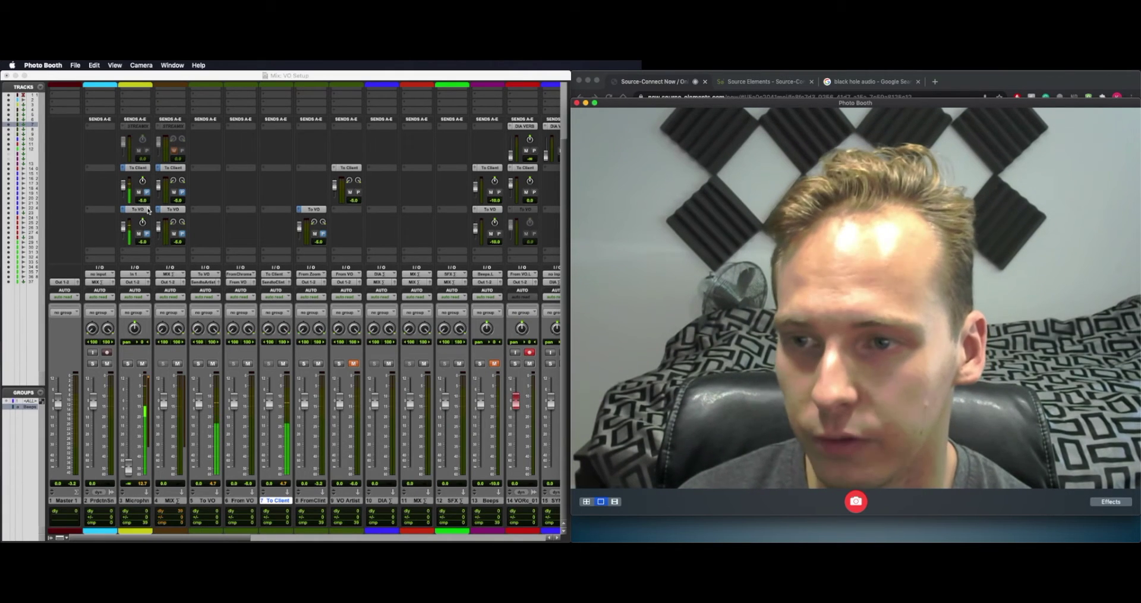
Open the To Client send window from FromClint, then select Microphn to review its sends
{"action": "left_click", "coordinate": [309, 502]}
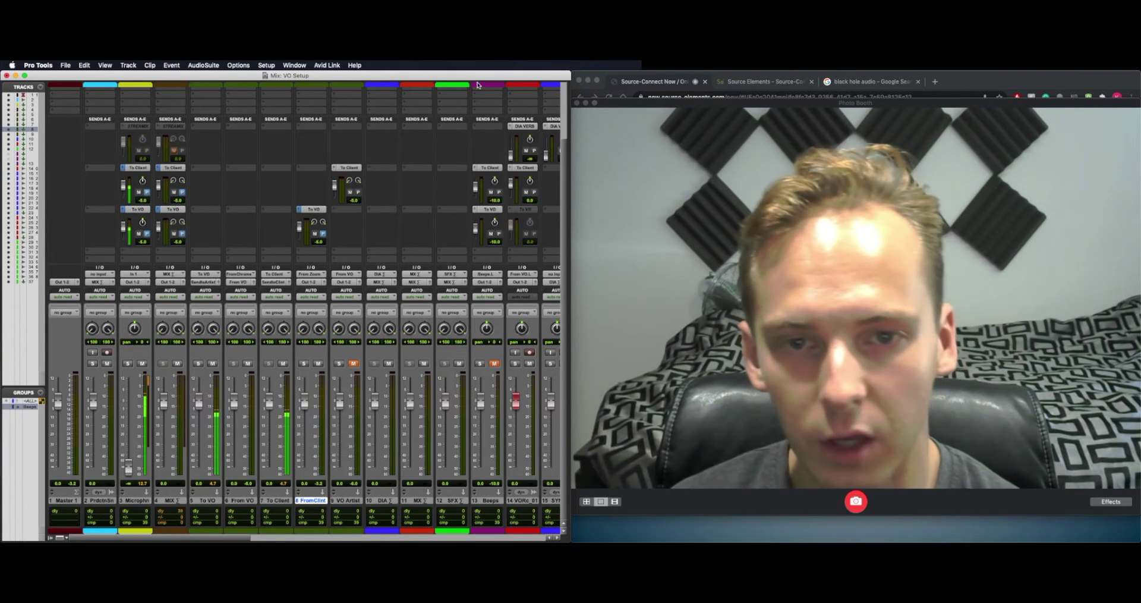
{"action": "left_click", "coordinate": [526, 170]}
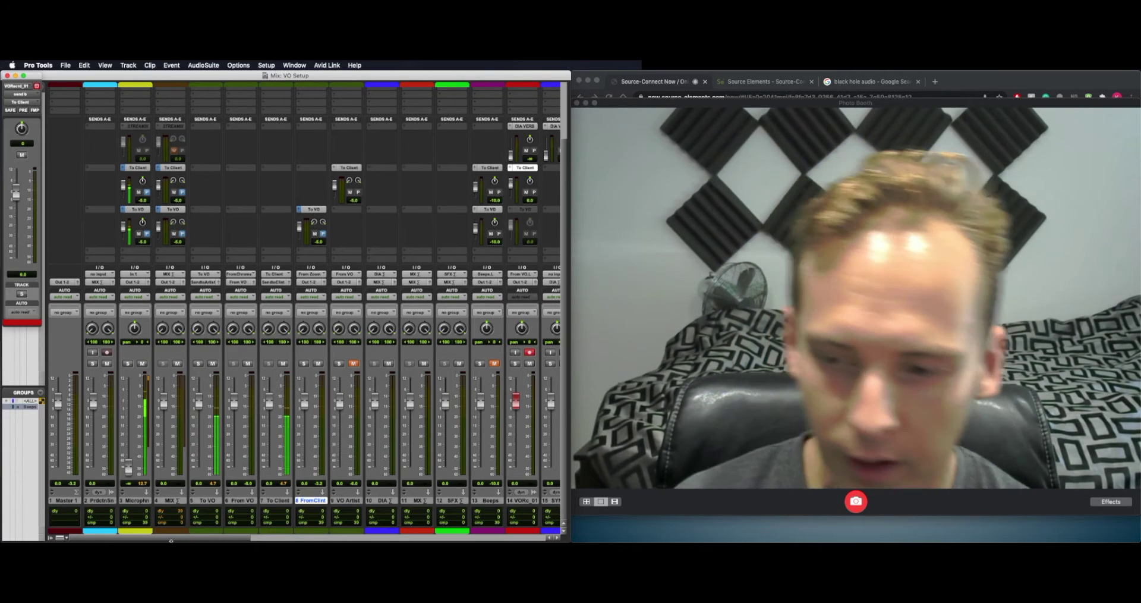
{"action": "left_click", "coordinate": [142, 502]}
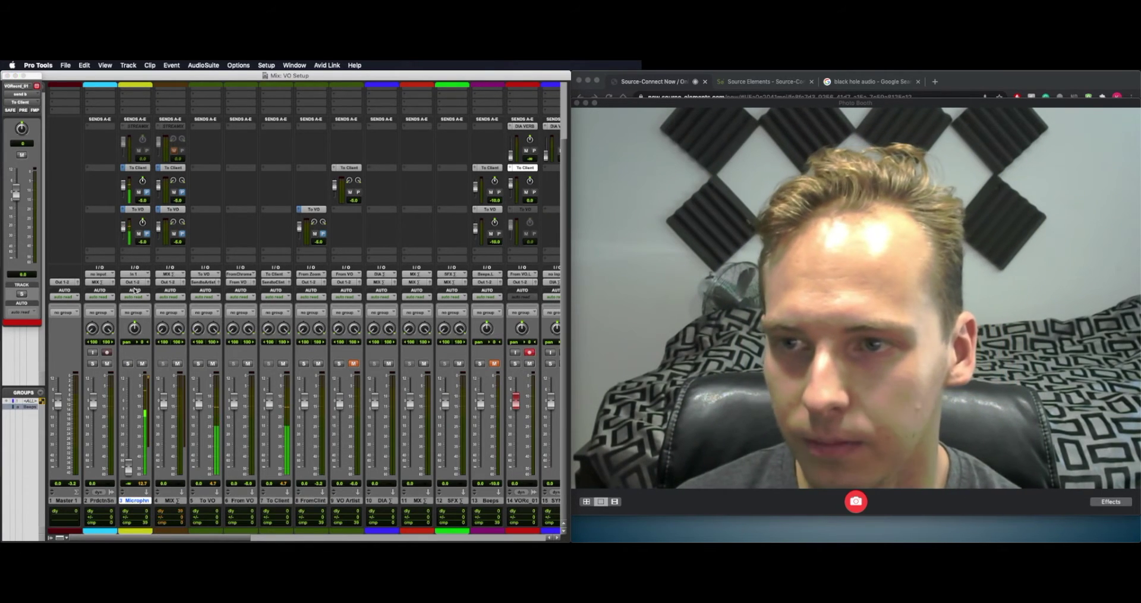
{"action": "scroll", "coordinate": [135, 290], "scroll_direction": "up", "scroll_amount": 3}
{"action": "scroll", "coordinate": [138, 174], "scroll_direction": "down", "scroll_amount": 3}
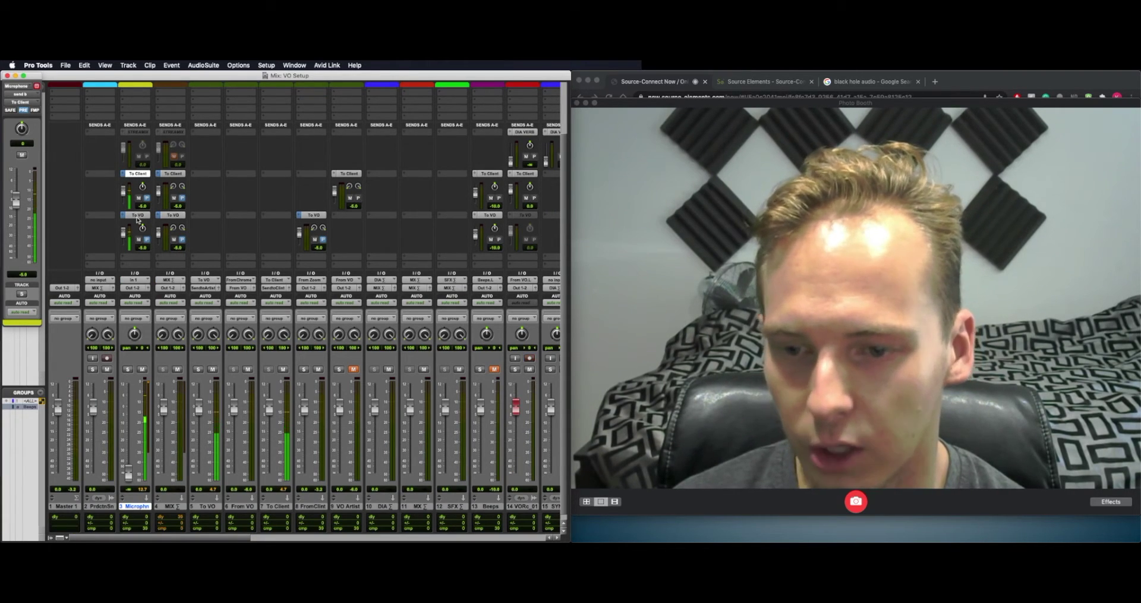
{"action": "scroll", "coordinate": [138, 220], "scroll_direction": "up", "scroll_amount": 3}
{"action": "left_click", "coordinate": [137, 113]}
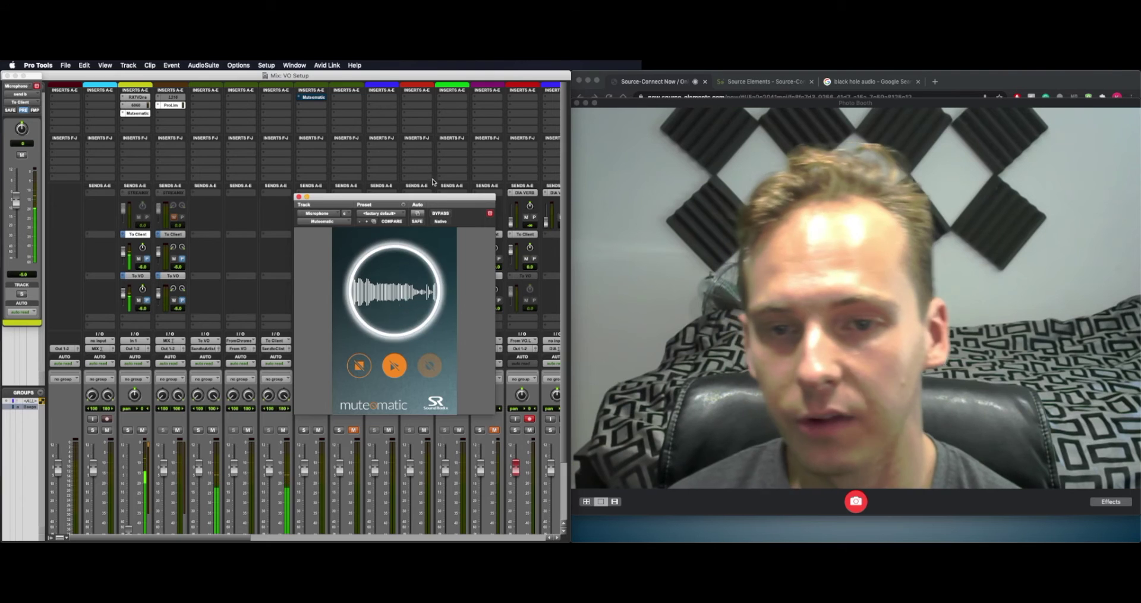
{"action": "left_click_drag", "start_coordinate": [436, 200], "coordinate": [486, 177]}
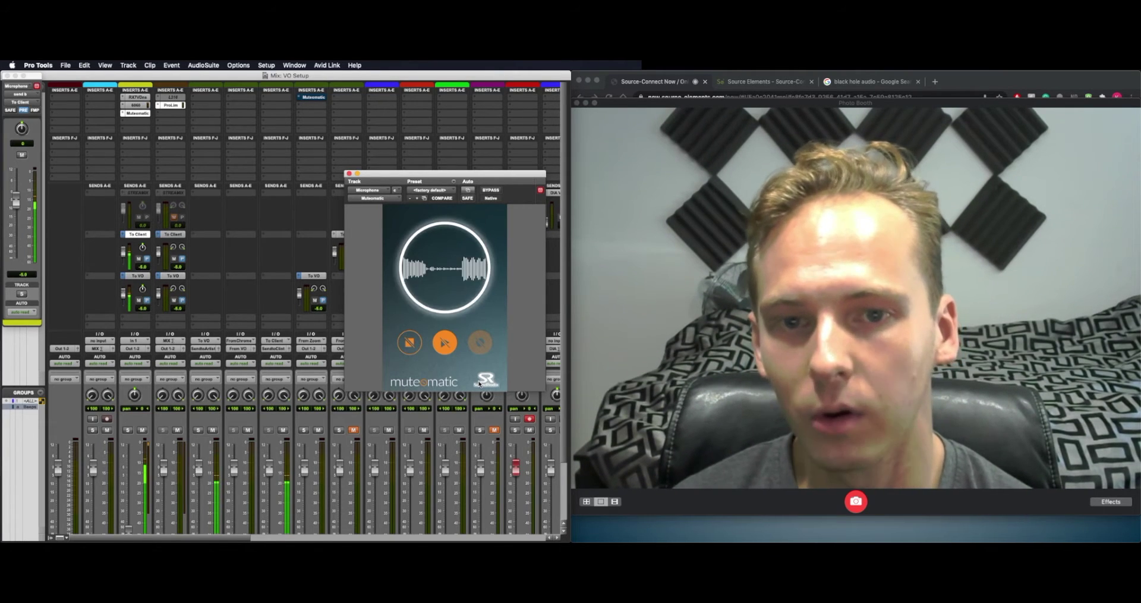
{"action": "key", "text": "super+w"}
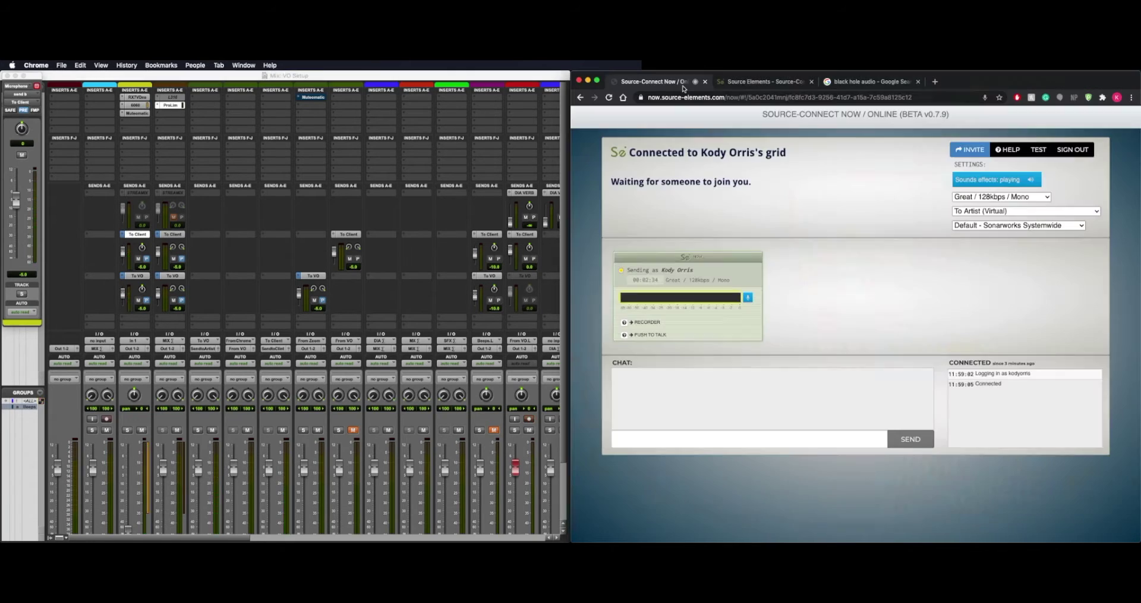
Quit Photo Booth and cycle through Loopback, Audio MIDI Setup and Pro Tools to Loopback's From Zoom
{"action": "key", "text": "super+q"}
{"action": "key", "text": "super+Tab"}
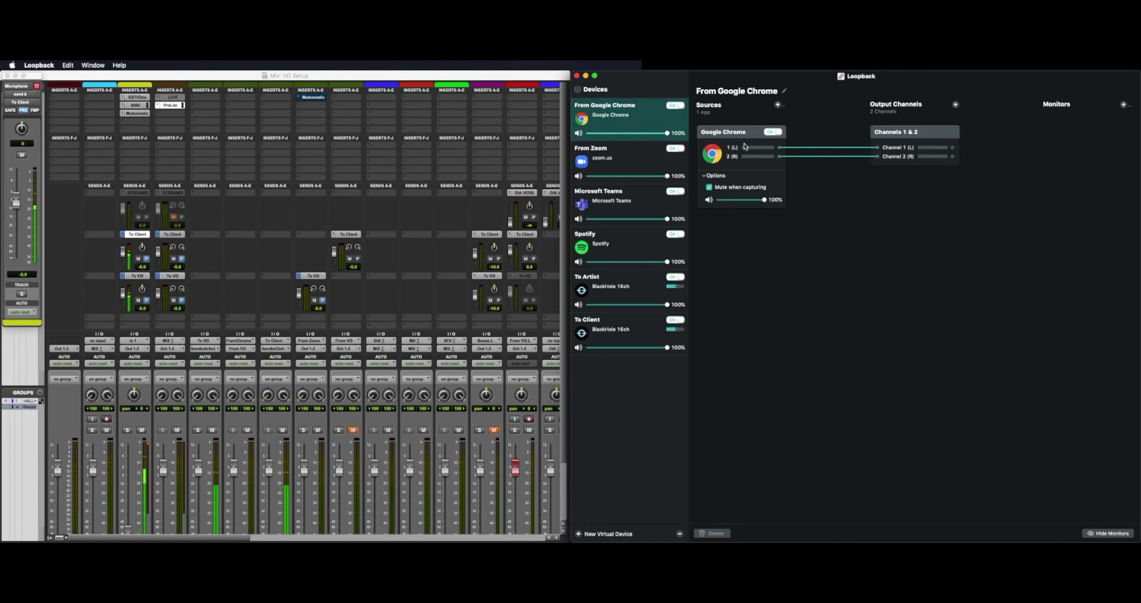
{"action": "key", "text": "super+Tab"}
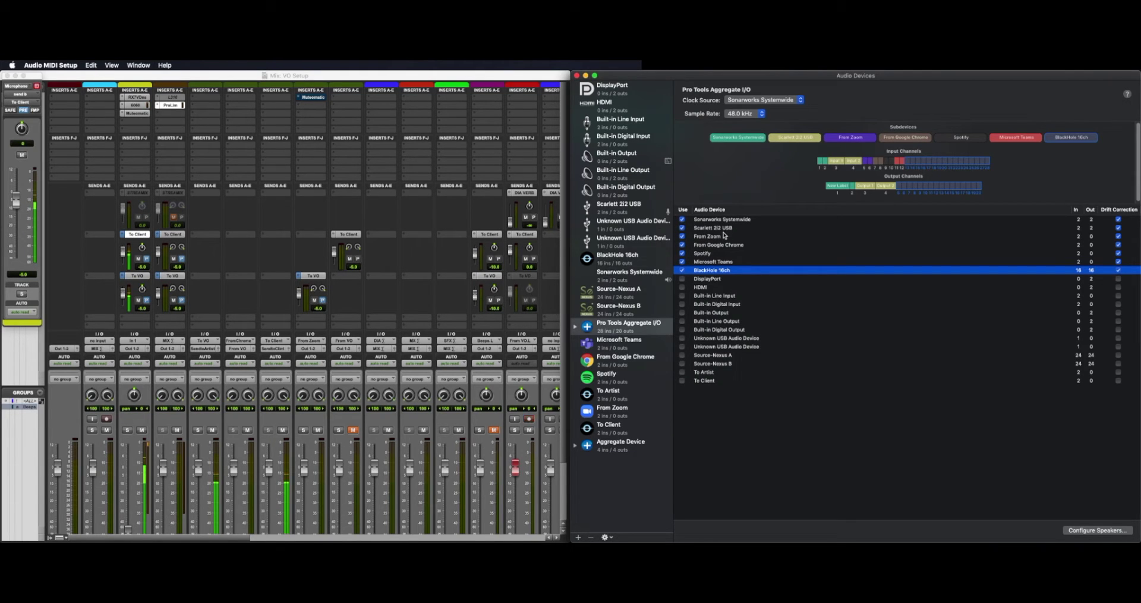
{"action": "key", "text": "super+Tab"}
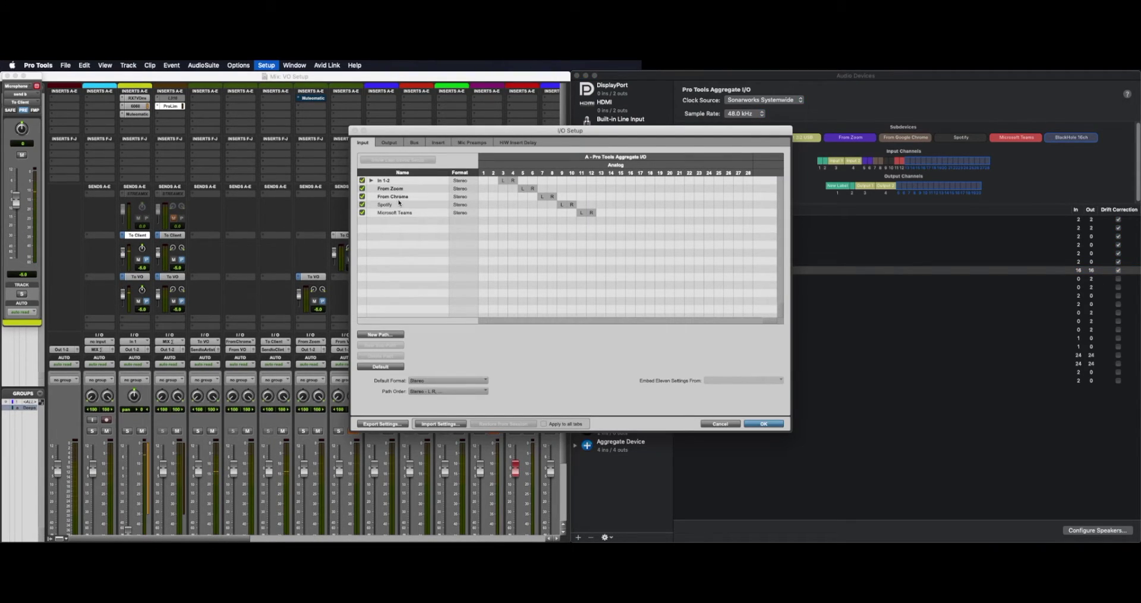
{"action": "key", "text": "Return"}
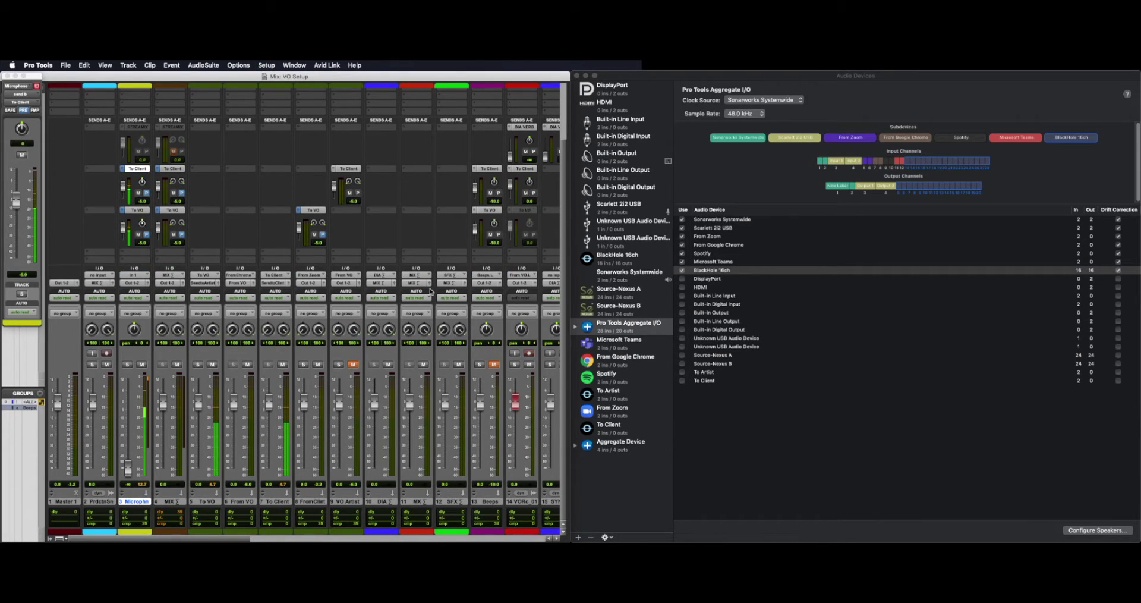
{"action": "key", "text": "super+Tab"}
{"action": "key", "text": "super+Tab"}
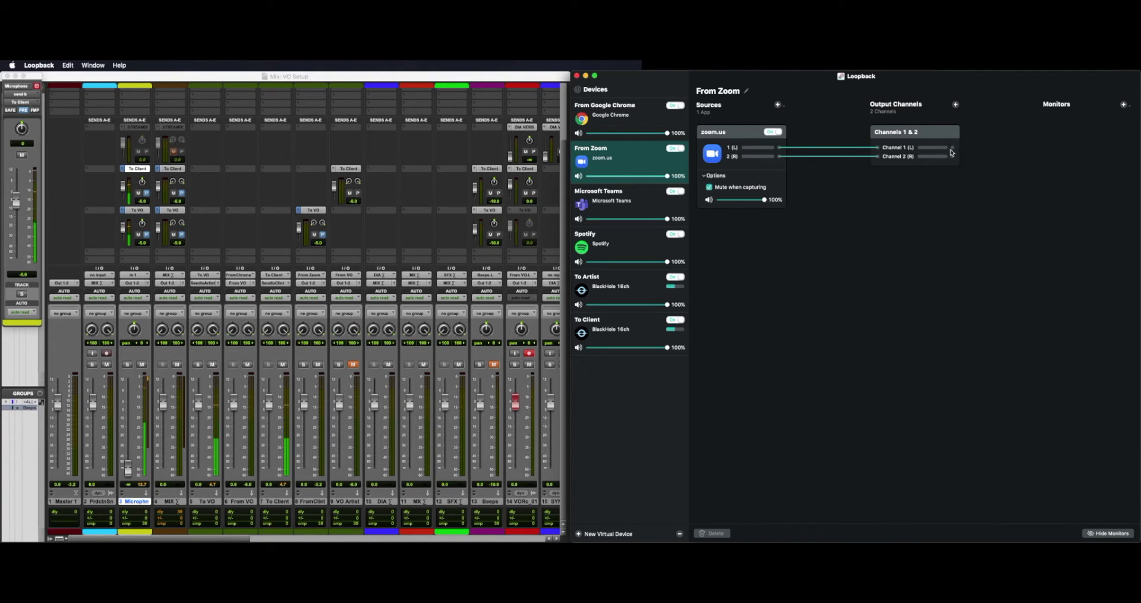
Open Pro Tools' I/O Setup and return to Loopback with it left open
{"action": "key", "text": "super+Tab"}
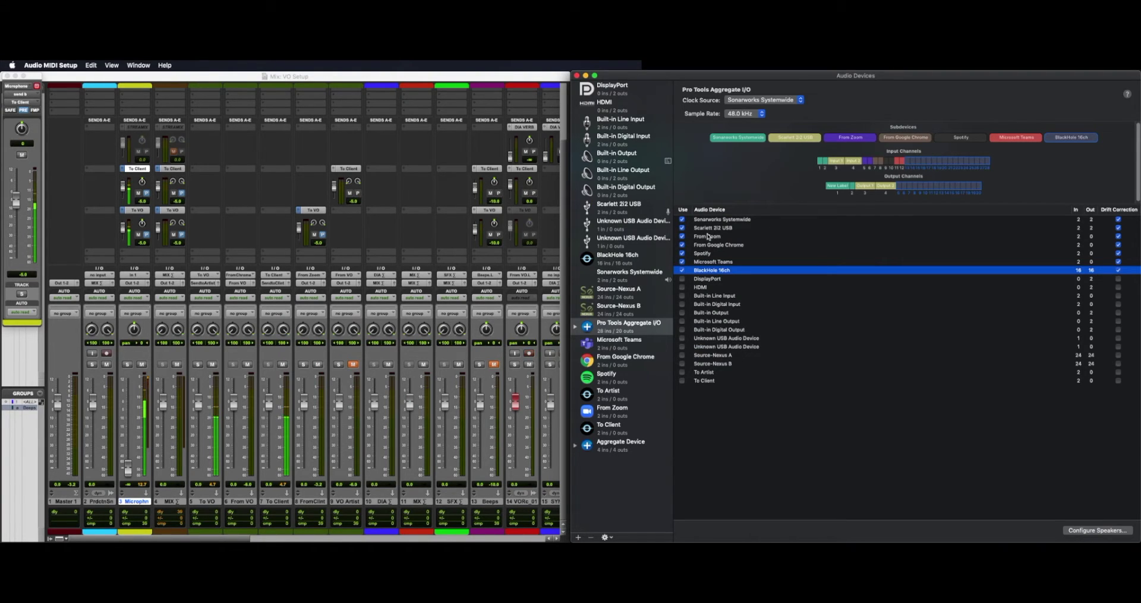
{"action": "key", "text": "super+Tab"}
{"action": "left_click", "coordinate": [267, 64]}
{"action": "left_click", "coordinate": [282, 118]}
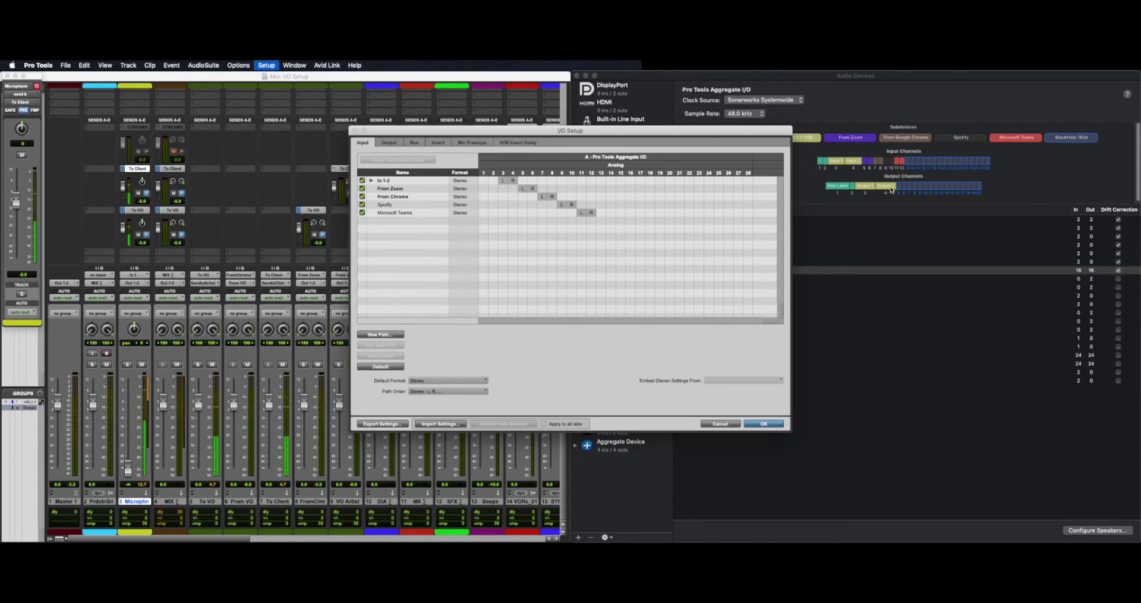
{"action": "key", "text": "super+Tab"}
Compare Loopback's To Client and To Artist routings with Pro Tools' Send to Artist and Send to Client outputs
{"action": "left_click", "coordinate": [627, 337]}
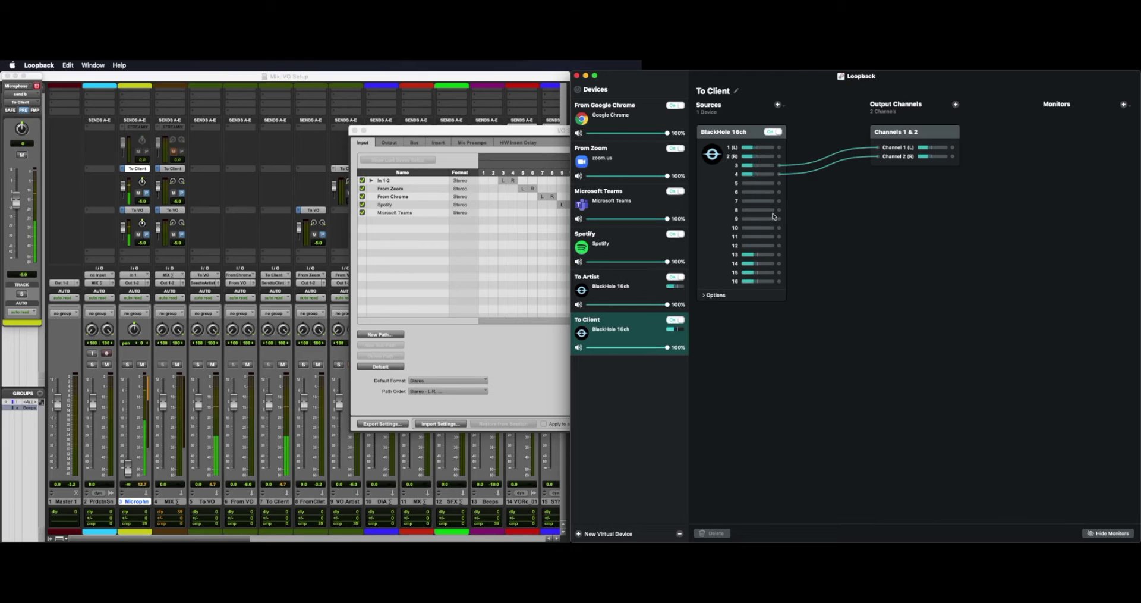
{"action": "left_click", "coordinate": [635, 309]}
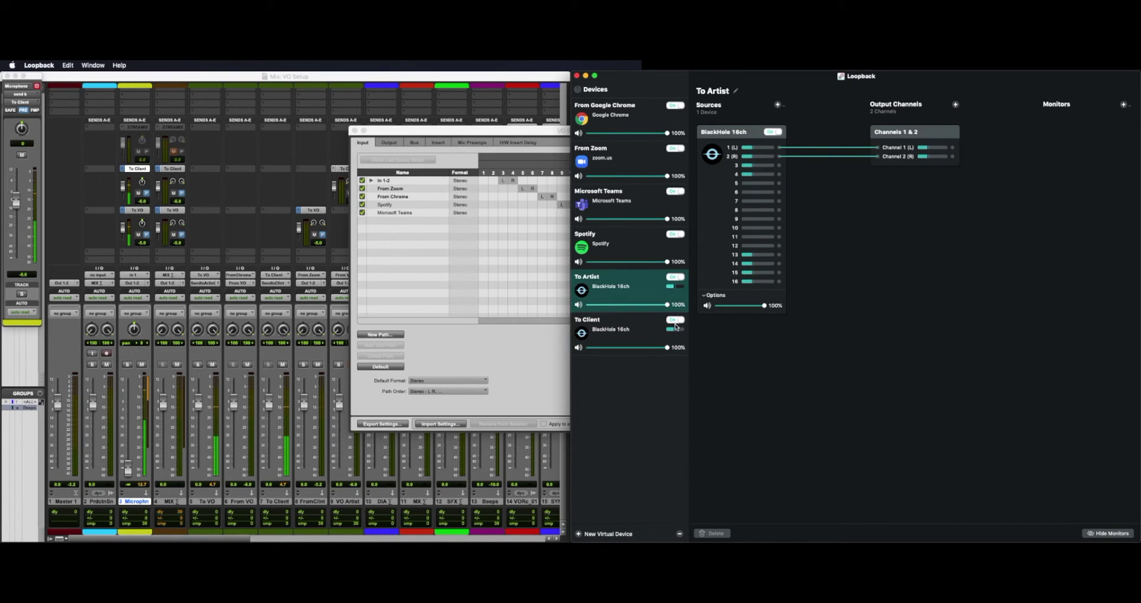
{"action": "key", "text": "Down"}
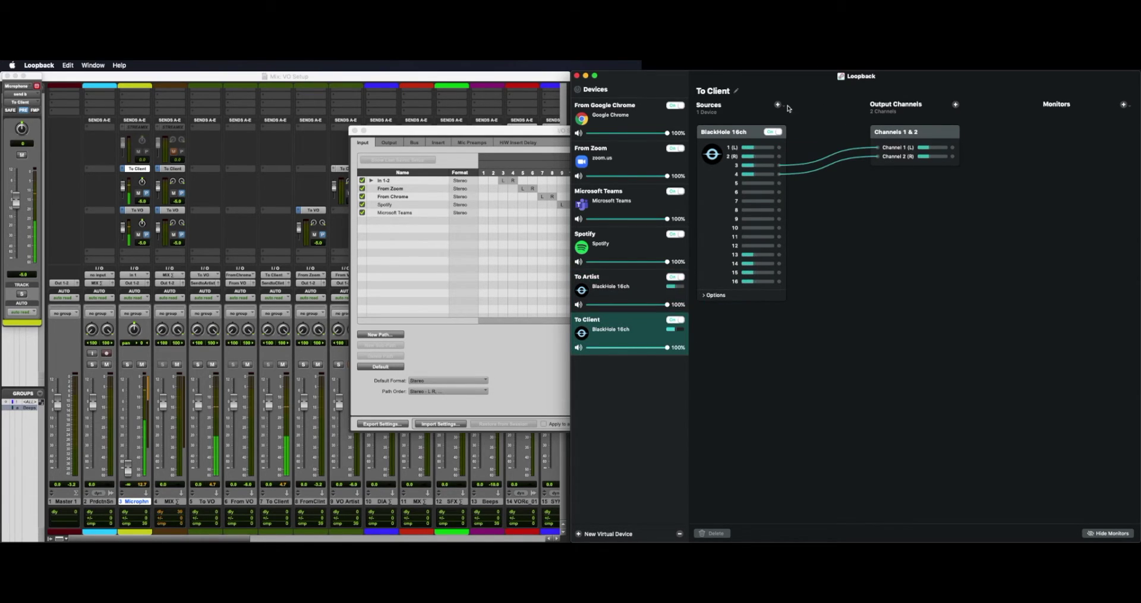
{"action": "key", "text": "super+Tab"}
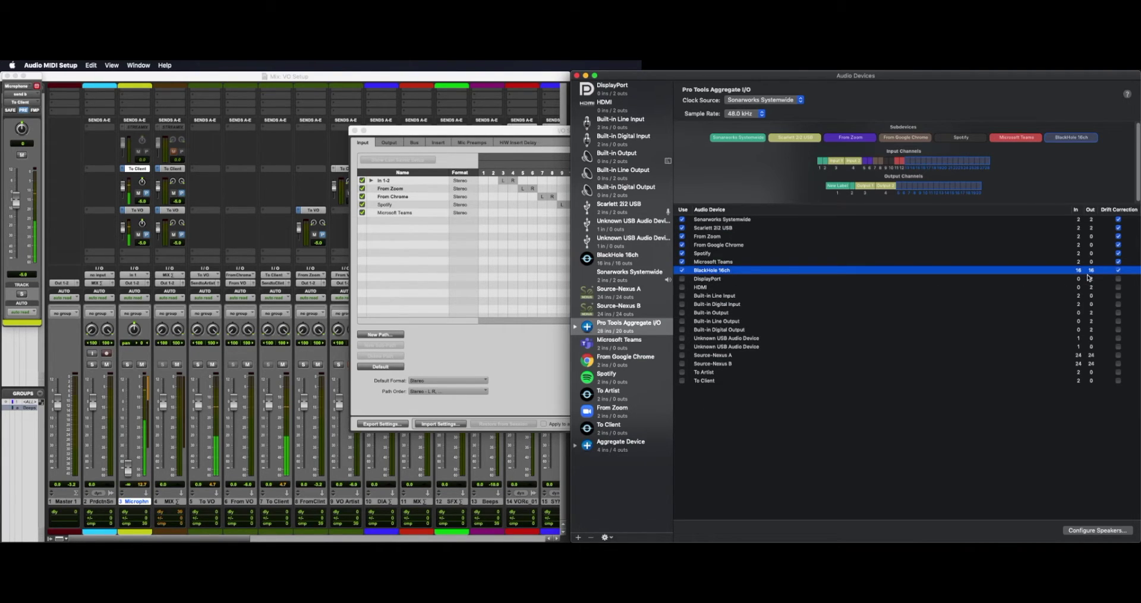
{"action": "left_click", "coordinate": [465, 285]}
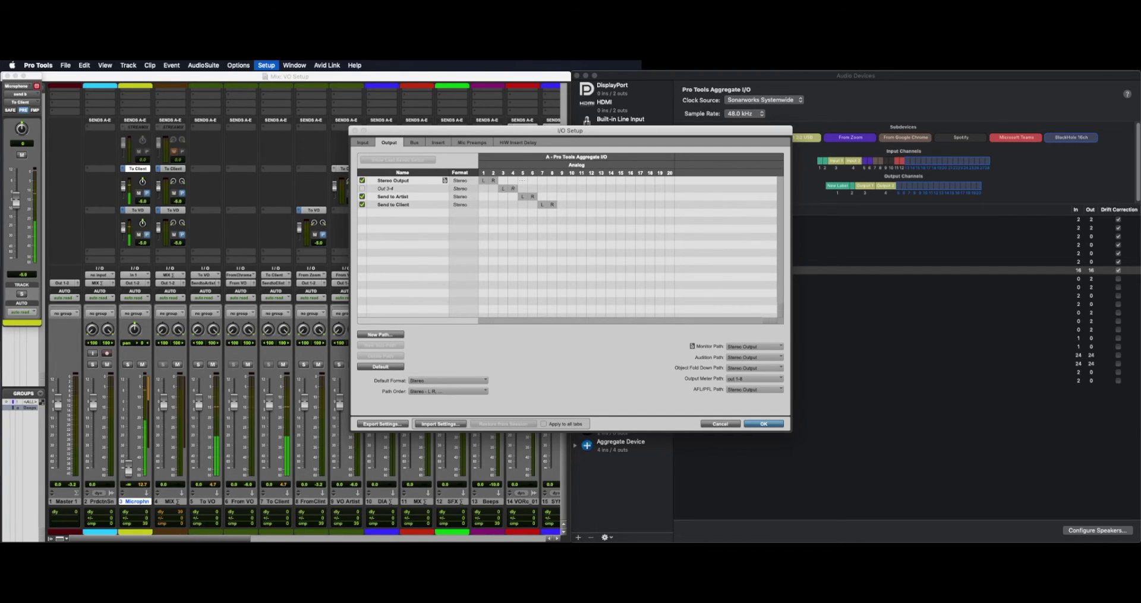
{"action": "left_click", "coordinate": [869, 136]}
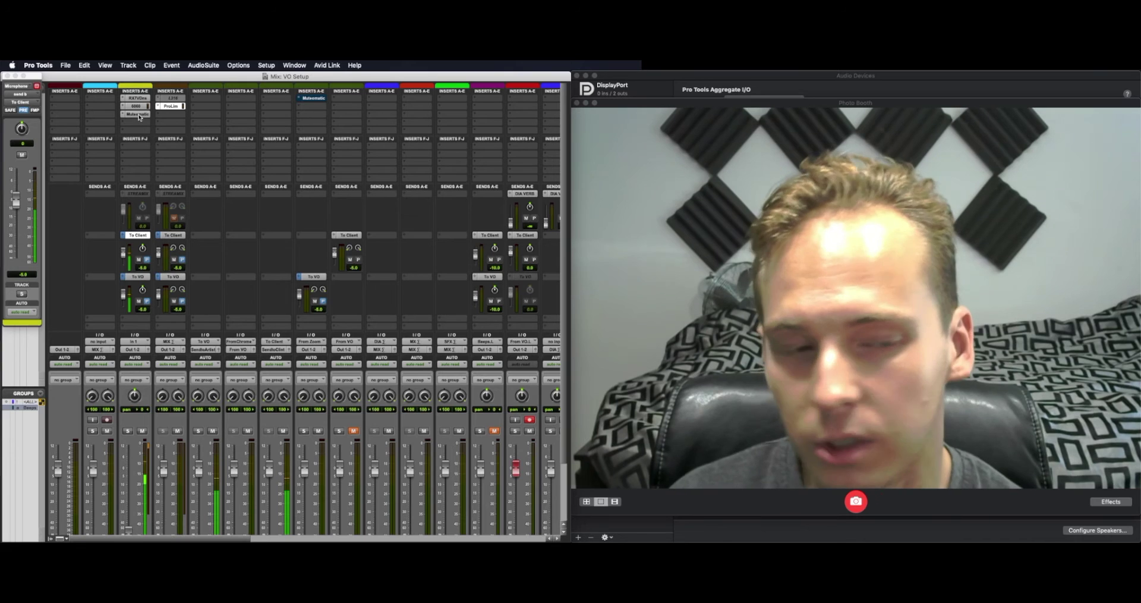
Bring the Photo Booth webcam window forward and shift it left, between the Pro Tools mixer and Audio MIDI Setup
{"action": "left_click", "coordinate": [888, 160]}
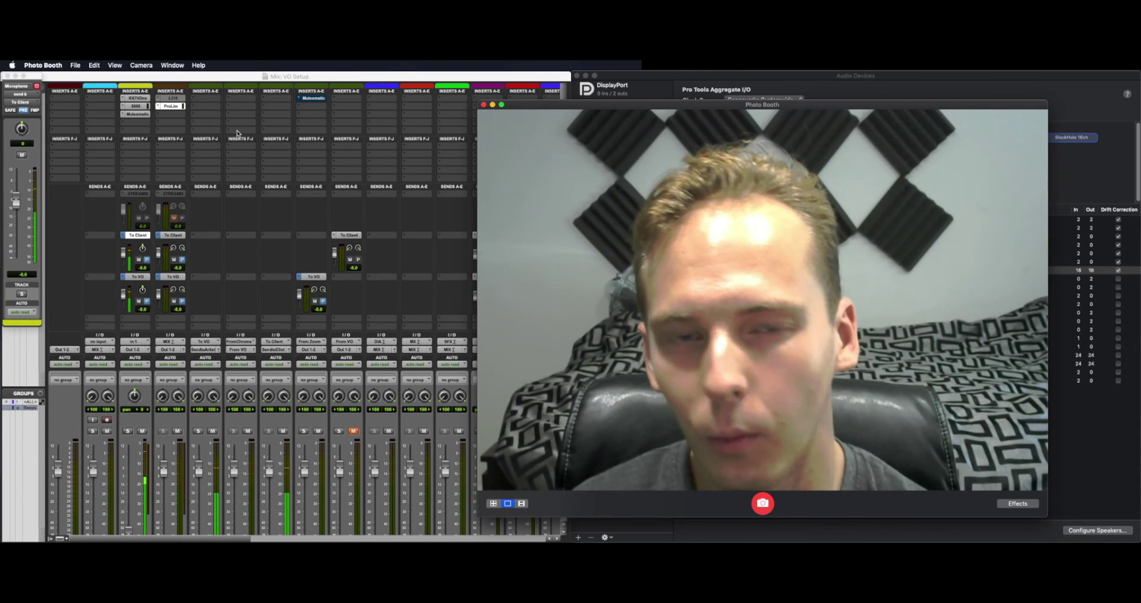
{"action": "left_click_drag", "start_coordinate": [1014, 104], "coordinate": [819, 107]}
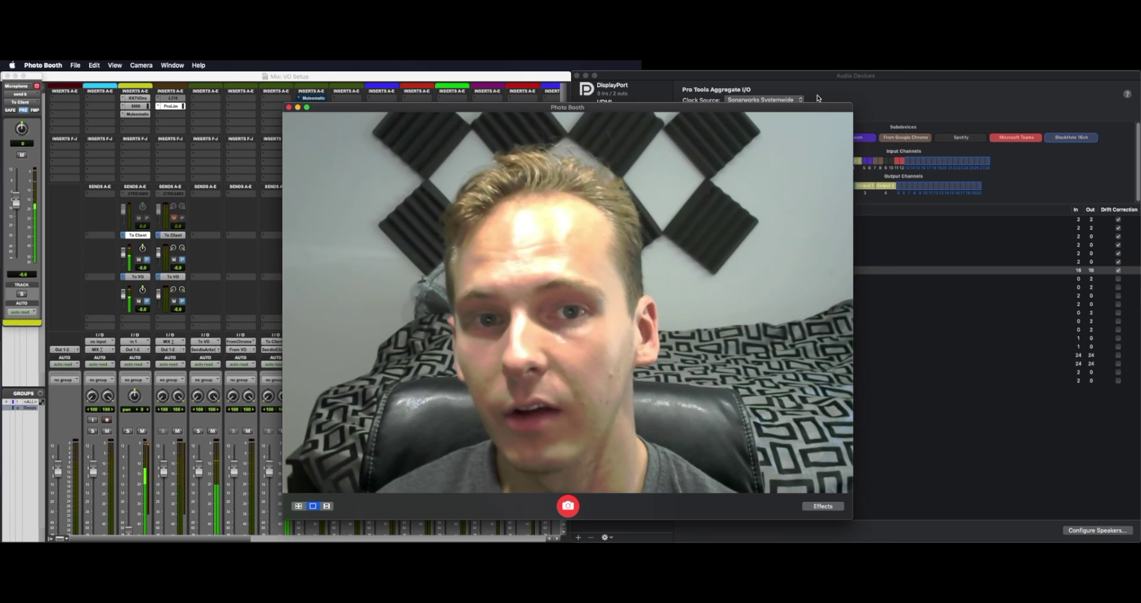